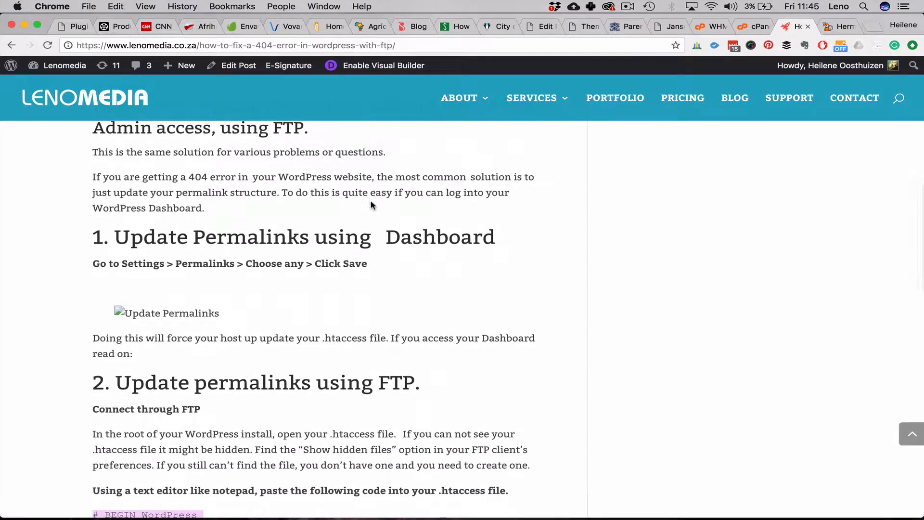
Open the Permalink Settings in the Lenomedia site's WordPress dashboard.
{"action": "scroll", "coordinate": [371, 202], "scroll_direction": "up", "scroll_amount": 3}
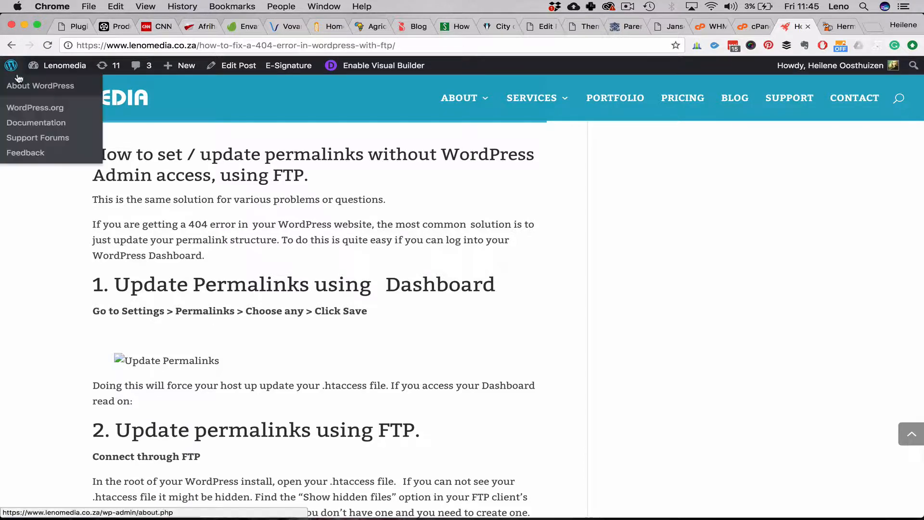
{"action": "mouse_move", "coordinate": [53, 66]}
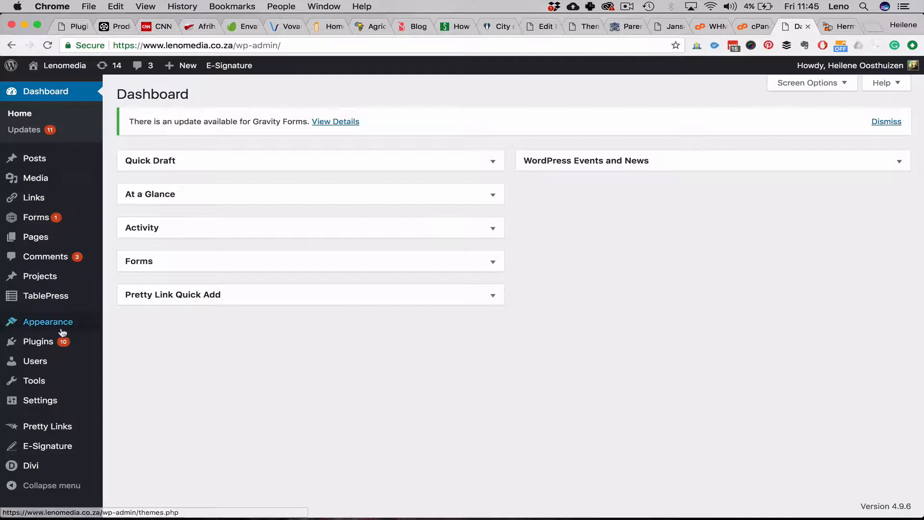
{"action": "mouse_move", "coordinate": [71, 371]}
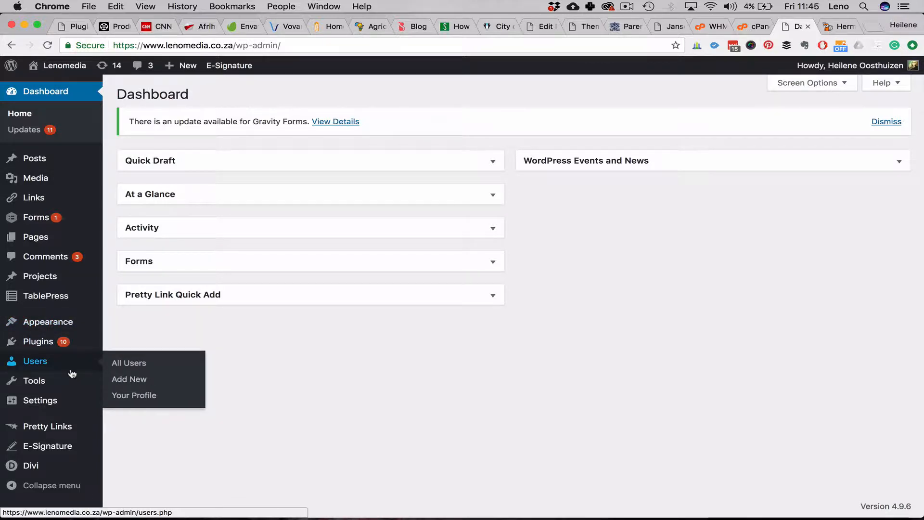
{"action": "mouse_move", "coordinate": [82, 406]}
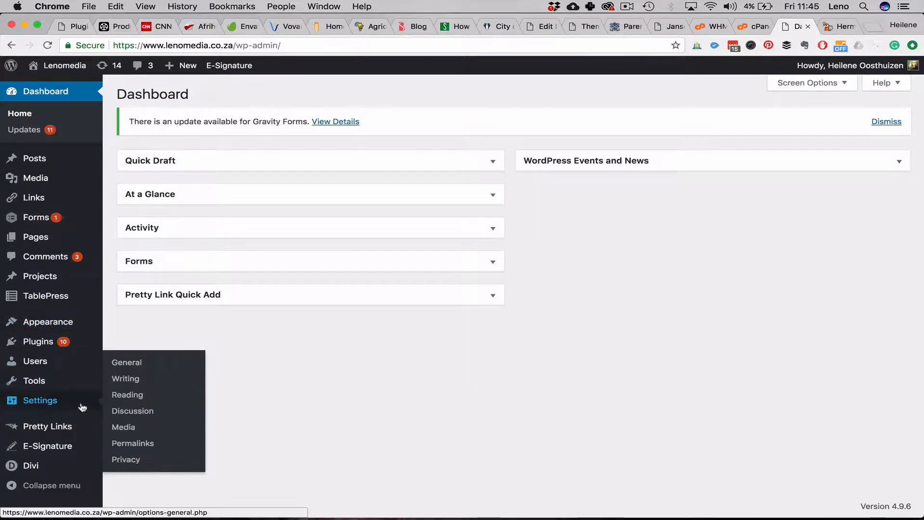
{"action": "left_click", "coordinate": [124, 445]}
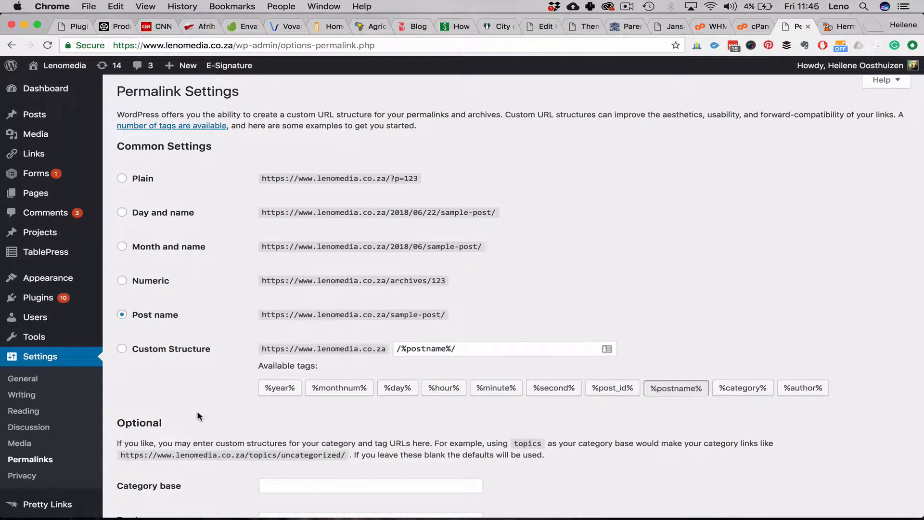
Save the permalink settings with the Post name structure selected.
{"action": "scroll", "coordinate": [198, 414], "scroll_direction": "down", "scroll_amount": 1}
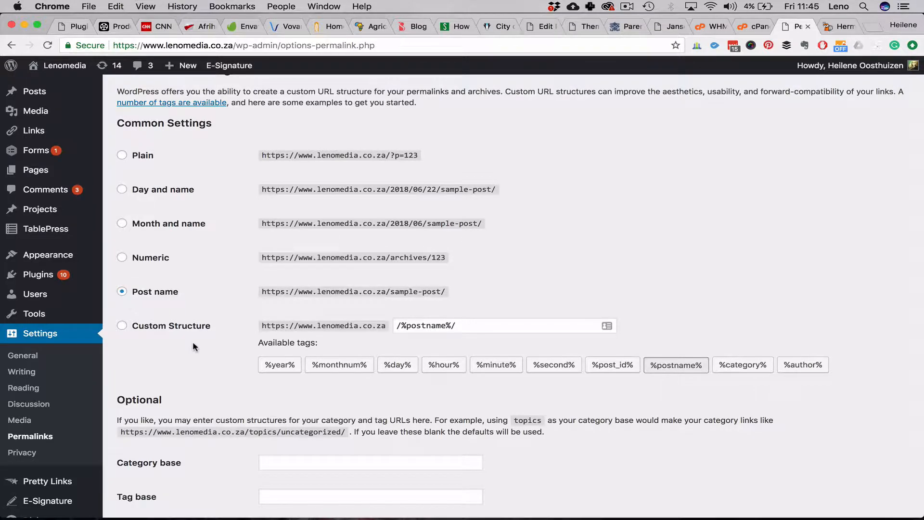
{"action": "scroll", "coordinate": [192, 342], "scroll_direction": "down", "scroll_amount": 3}
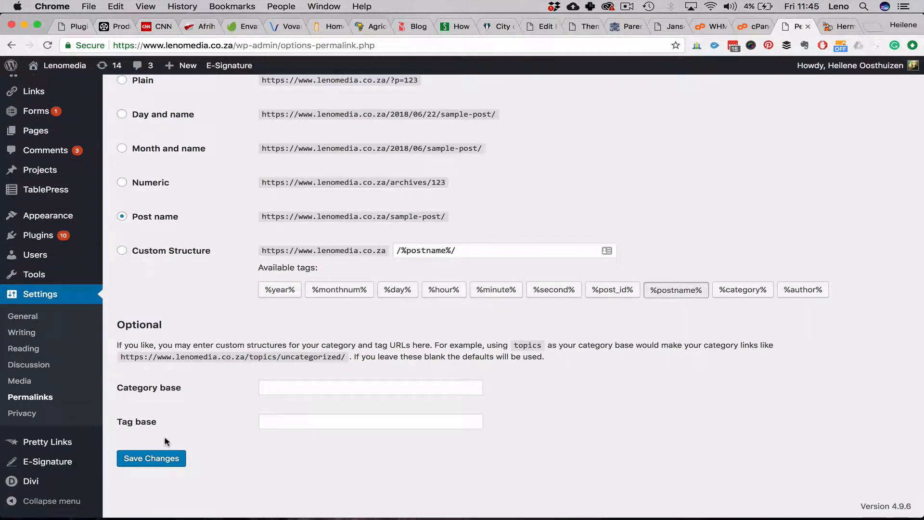
{"action": "left_click", "coordinate": [165, 459]}
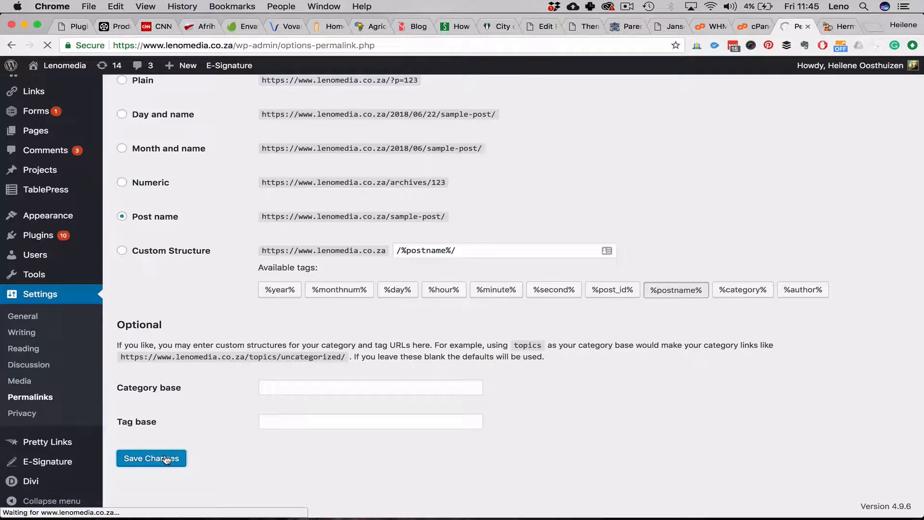
{"action": "scroll", "coordinate": [165, 459], "scroll_direction": "down", "scroll_amount": 5}
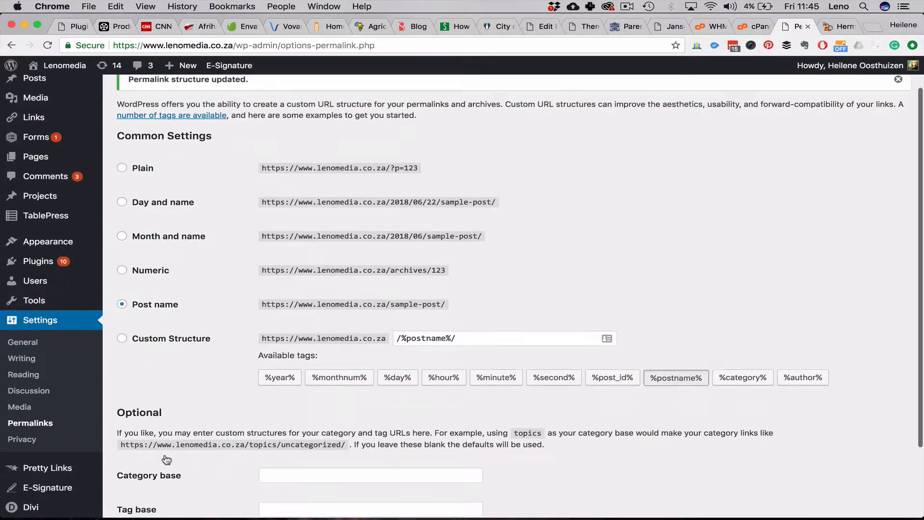
{"action": "left_click", "coordinate": [165, 458]}
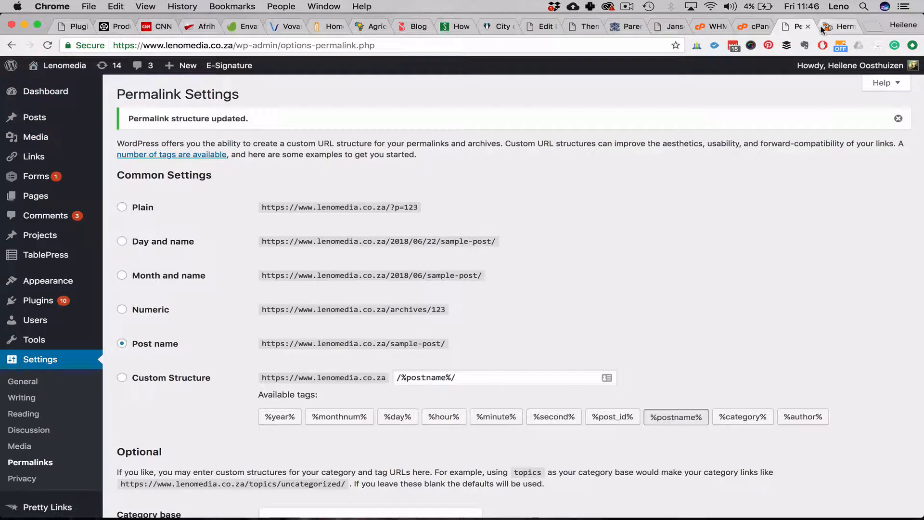
Switch to the Jansen Houtwerke website and go to its wp-login.php page.
{"action": "left_click", "coordinate": [666, 27]}
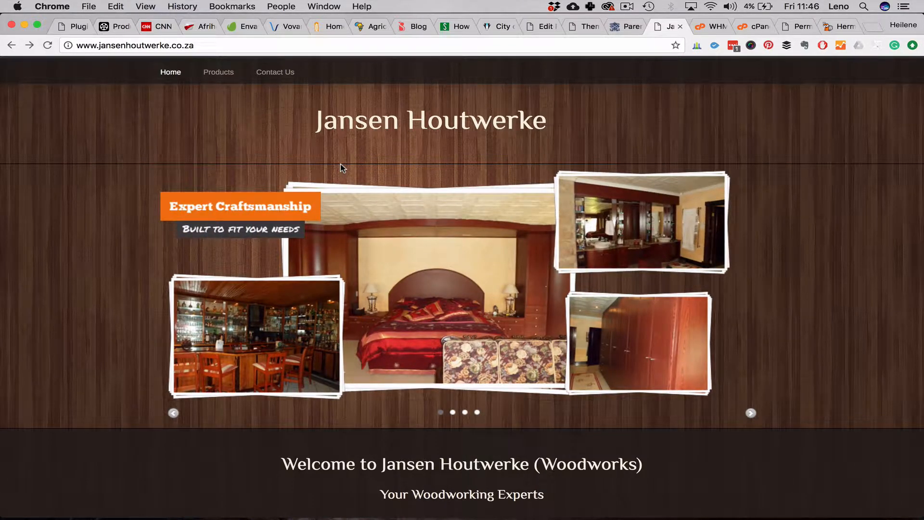
{"action": "left_click", "coordinate": [319, 45]}
{"action": "key", "text": "Right"}
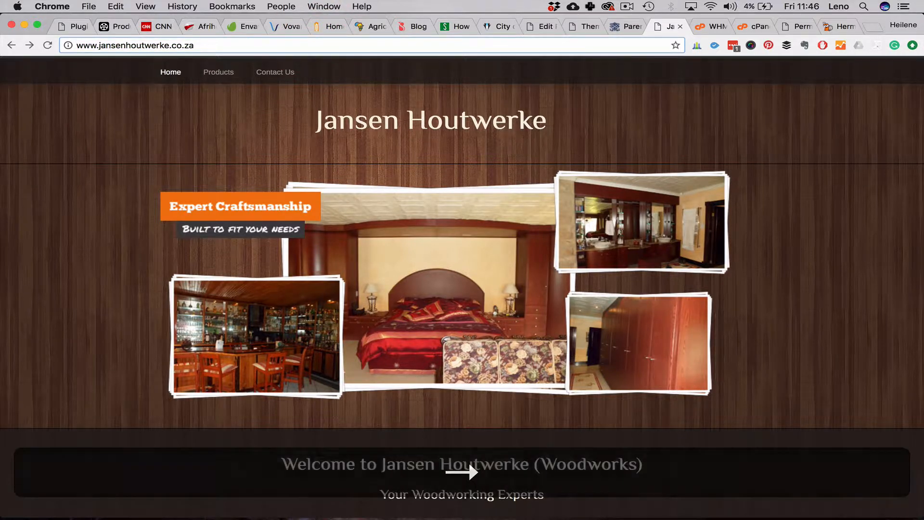
{"action": "type", "text": "/"}
{"action": "key", "text": "Down"}
{"action": "key", "text": "Return"}
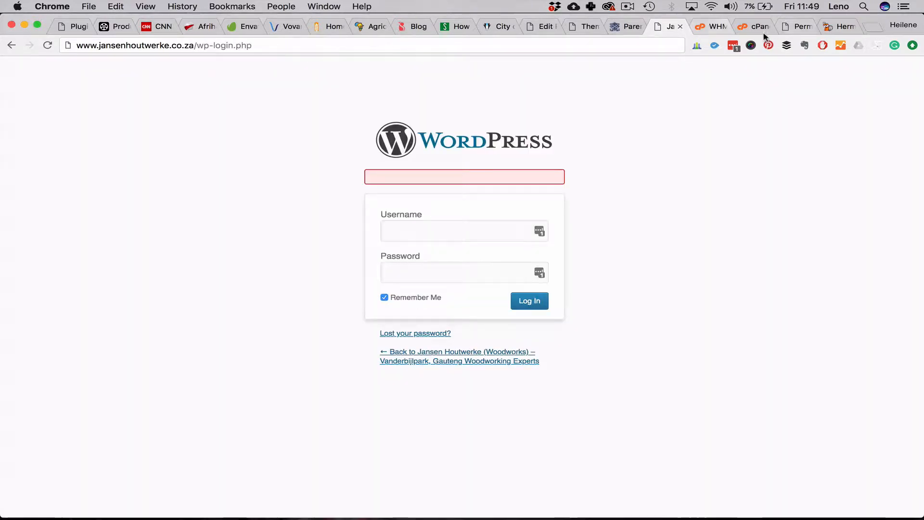
Switch to the site's cPanel and open the public_html folder in File Manager.
{"action": "left_click", "coordinate": [757, 27]}
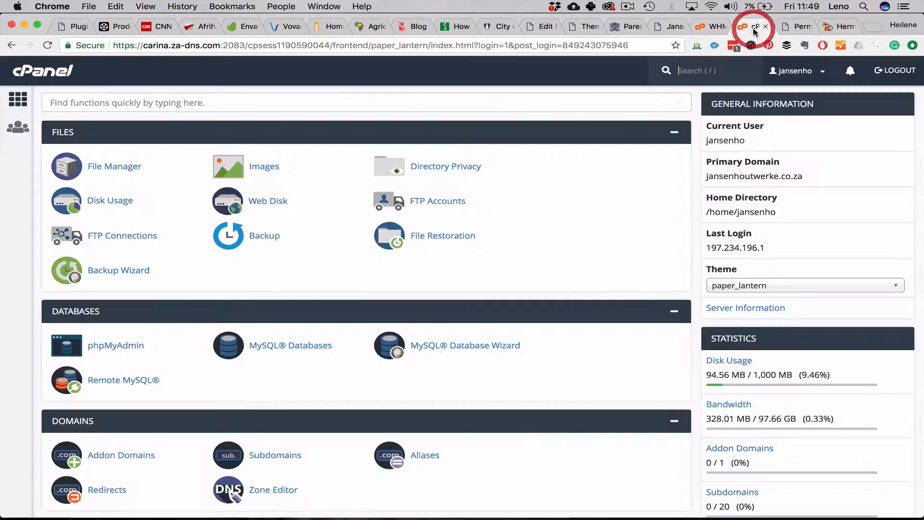
{"action": "scroll", "coordinate": [225, 312], "scroll_direction": "down", "scroll_amount": 5}
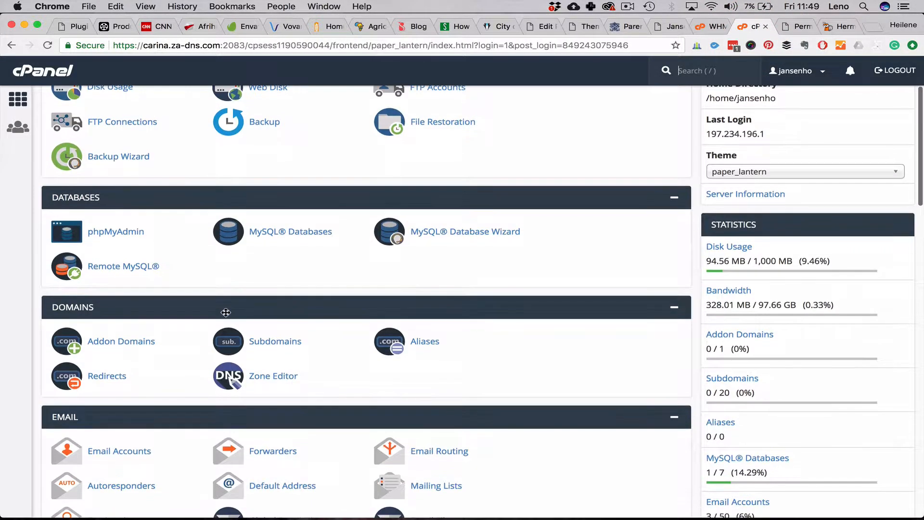
{"action": "scroll", "coordinate": [226, 315], "scroll_direction": "down", "scroll_amount": 3}
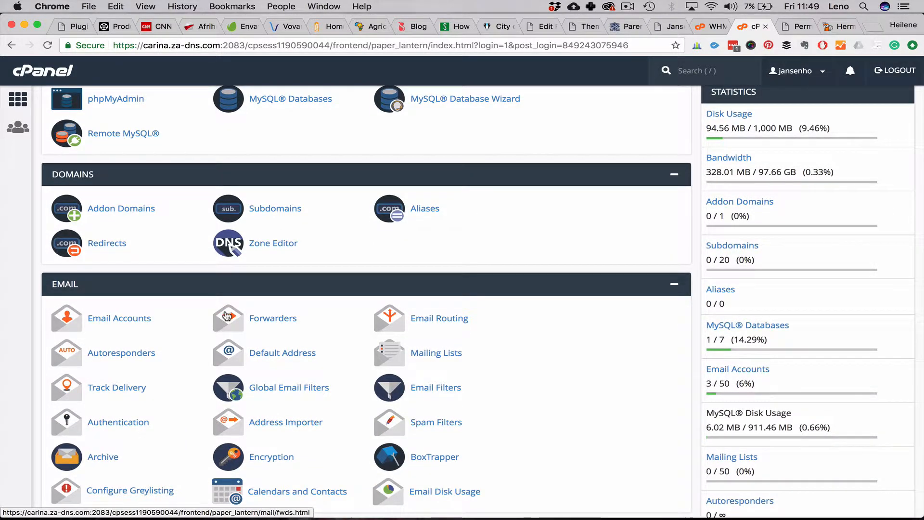
{"action": "scroll", "coordinate": [227, 315], "scroll_direction": "down", "scroll_amount": 3}
{"action": "scroll", "coordinate": [226, 313], "scroll_direction": "up", "scroll_amount": 8}
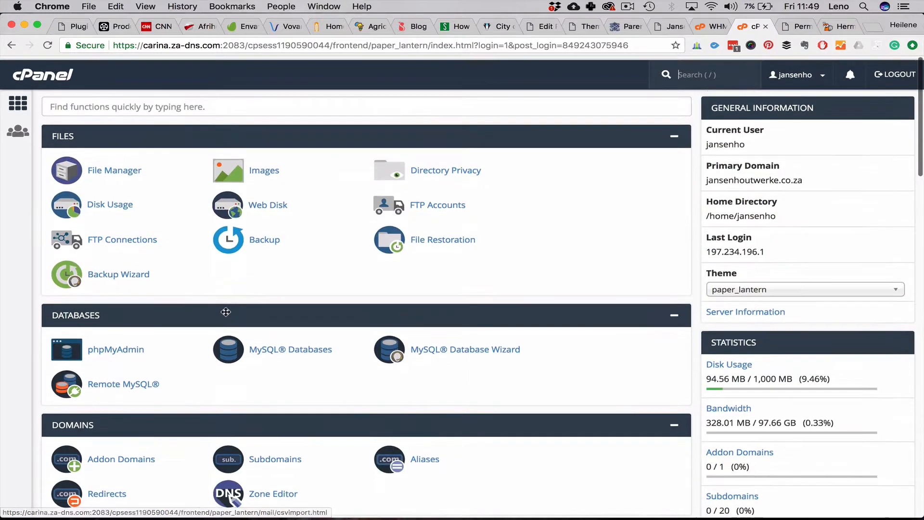
{"action": "left_click", "coordinate": [112, 166]}
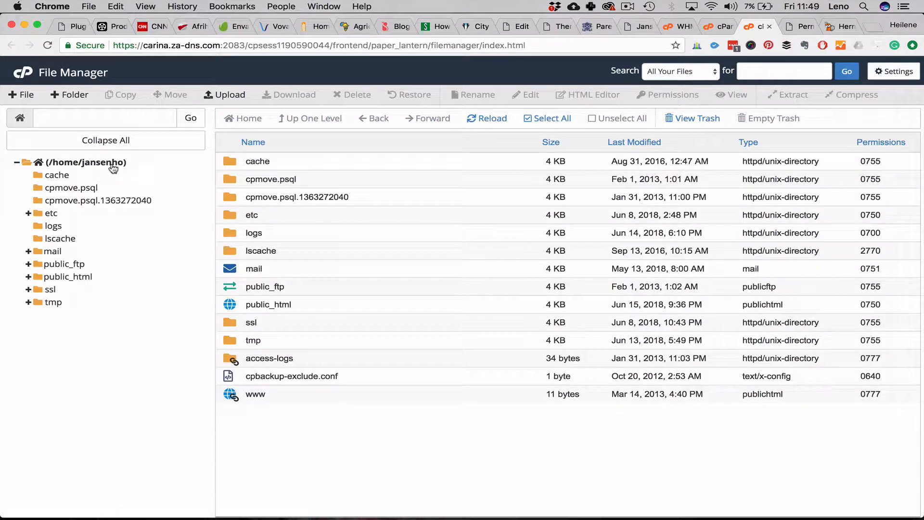
{"action": "double_click", "coordinate": [229, 304]}
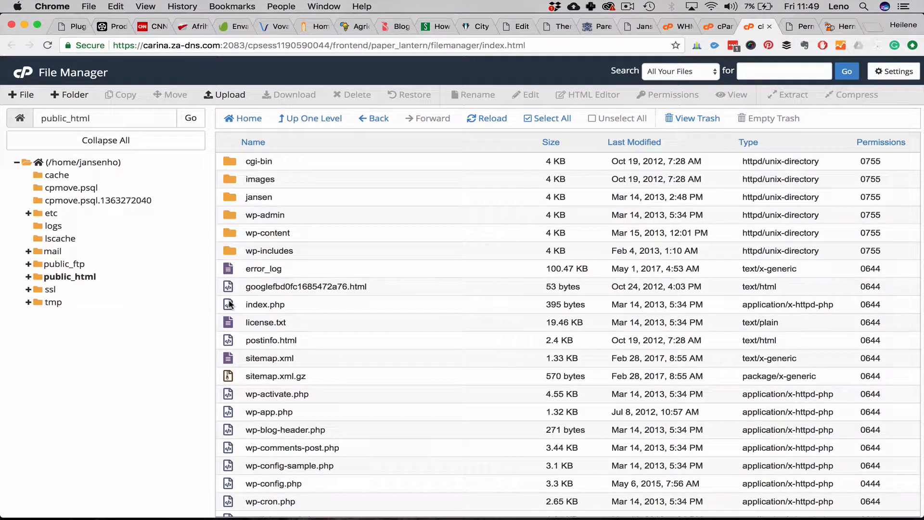
Search all files for "htaccess", check the public_html entry in the results, and close them.
{"action": "scroll", "coordinate": [254, 409], "scroll_direction": "down", "scroll_amount": 5}
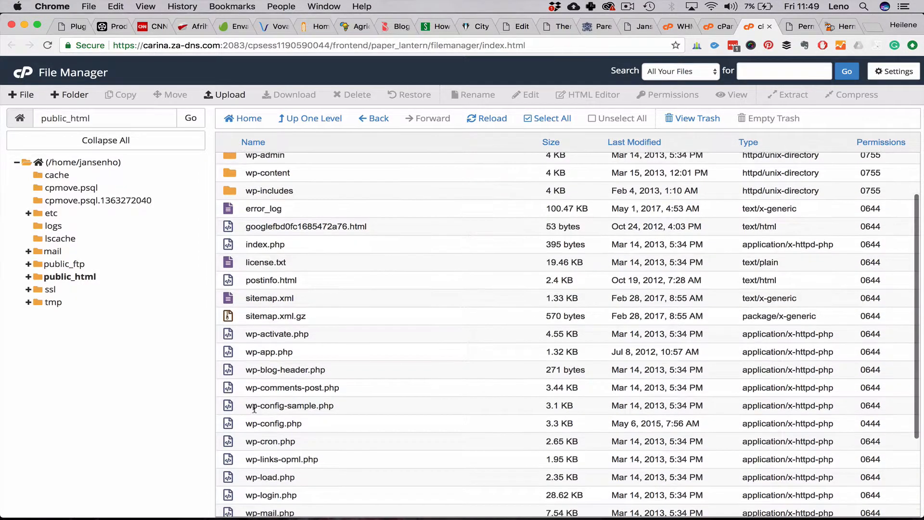
{"action": "scroll", "coordinate": [254, 408], "scroll_direction": "down", "scroll_amount": 2}
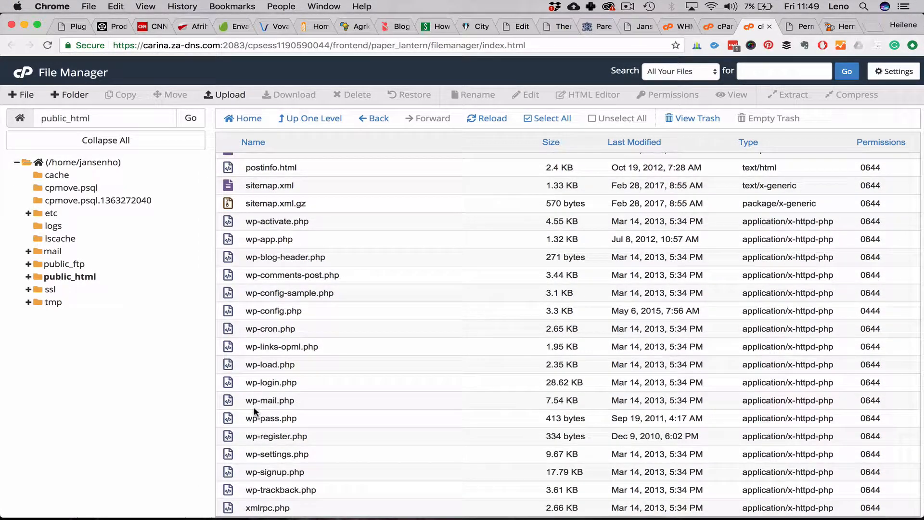
{"action": "scroll", "coordinate": [254, 412], "scroll_direction": "up", "scroll_amount": 7}
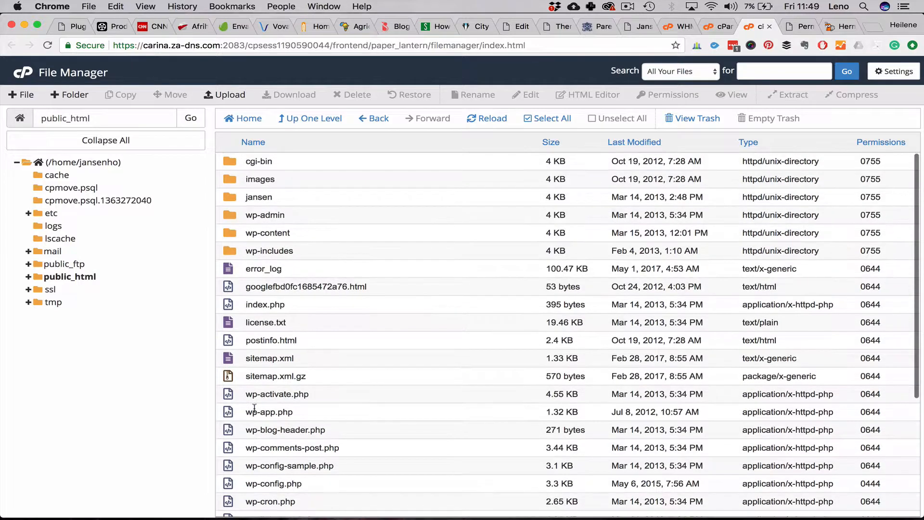
{"action": "left_click", "coordinate": [708, 71]}
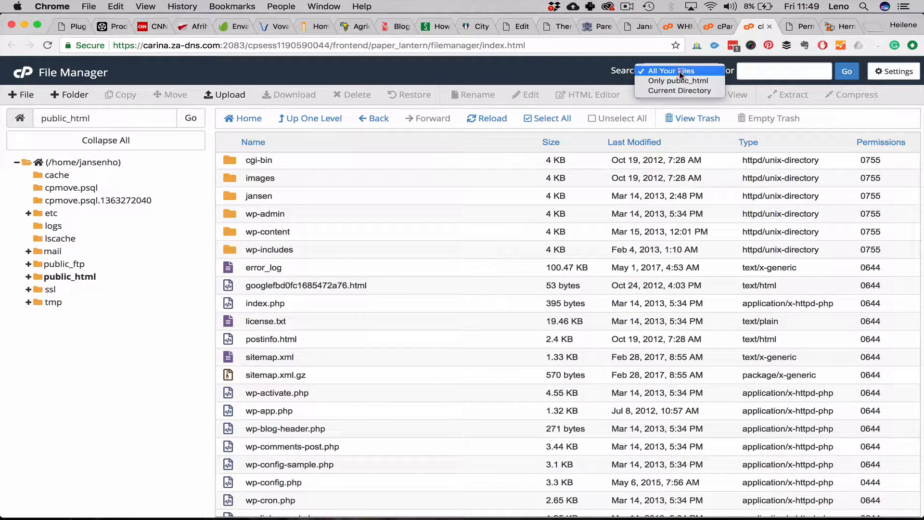
{"action": "left_click", "coordinate": [757, 75]}
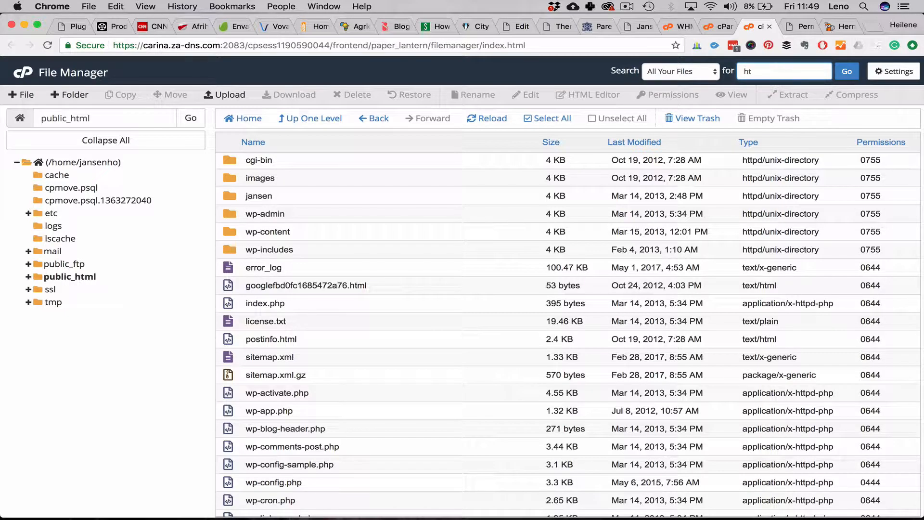
{"action": "type", "text": "htaccess"}
{"action": "key", "text": "Return"}
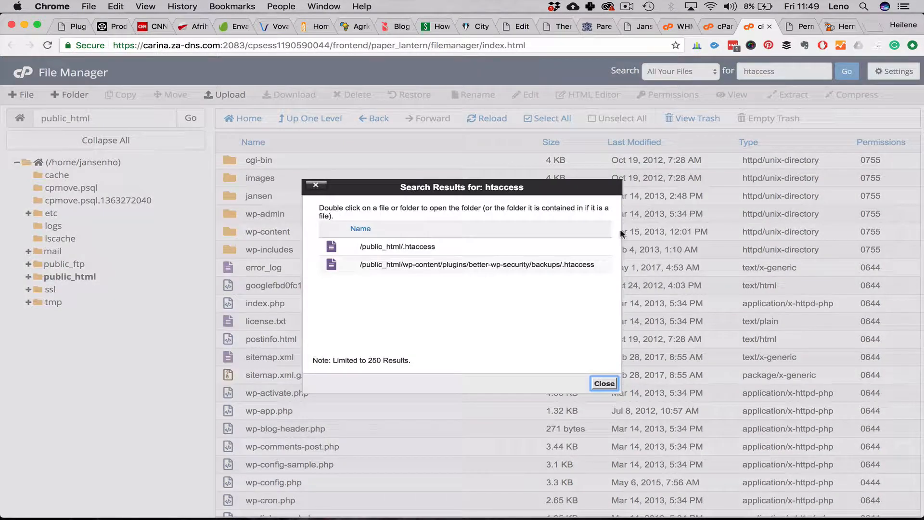
{"action": "left_click", "coordinate": [381, 247]}
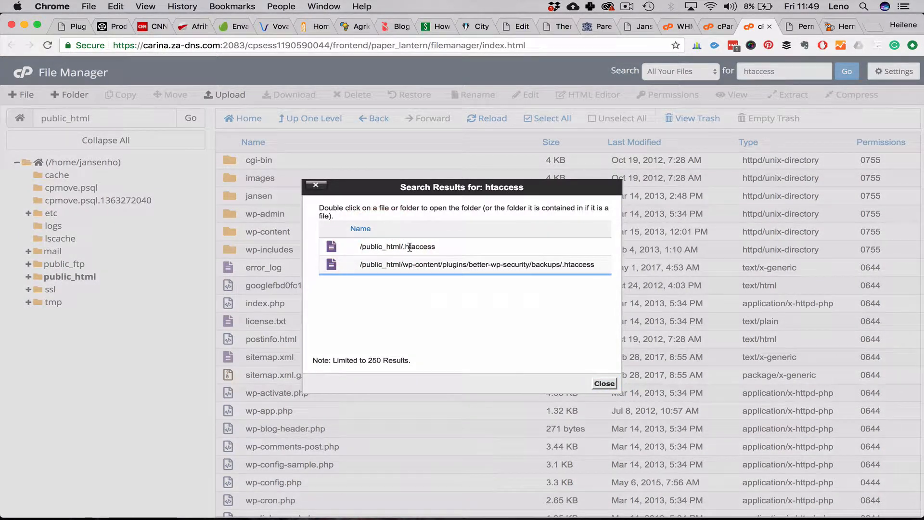
{"action": "left_click", "coordinate": [409, 247]}
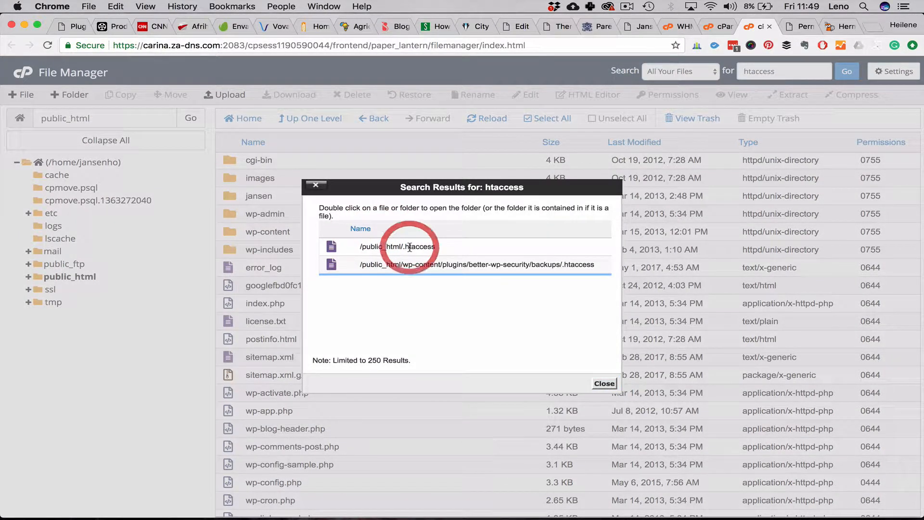
{"action": "left_click", "coordinate": [607, 385]}
Turn on Show Hidden Files (dotfiles) in the File Manager preferences and save them.
{"action": "scroll", "coordinate": [456, 437], "scroll_direction": "down", "scroll_amount": 3}
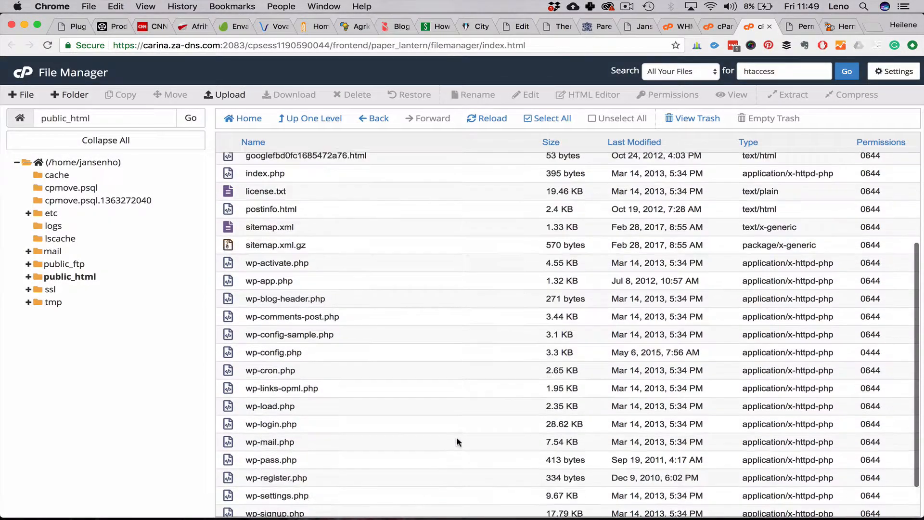
{"action": "scroll", "coordinate": [456, 437], "scroll_direction": "down", "scroll_amount": 3}
{"action": "scroll", "coordinate": [456, 437], "scroll_direction": "up", "scroll_amount": 5}
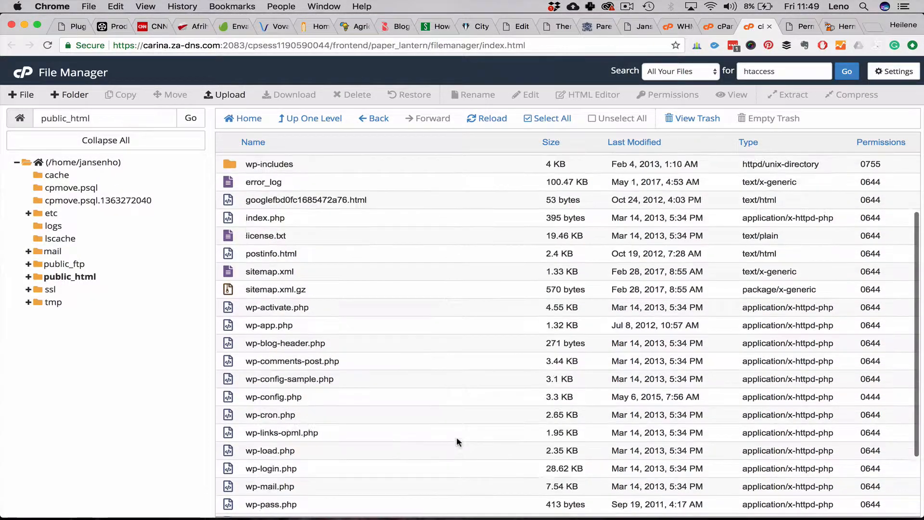
{"action": "scroll", "coordinate": [457, 438], "scroll_direction": "up", "scroll_amount": 2}
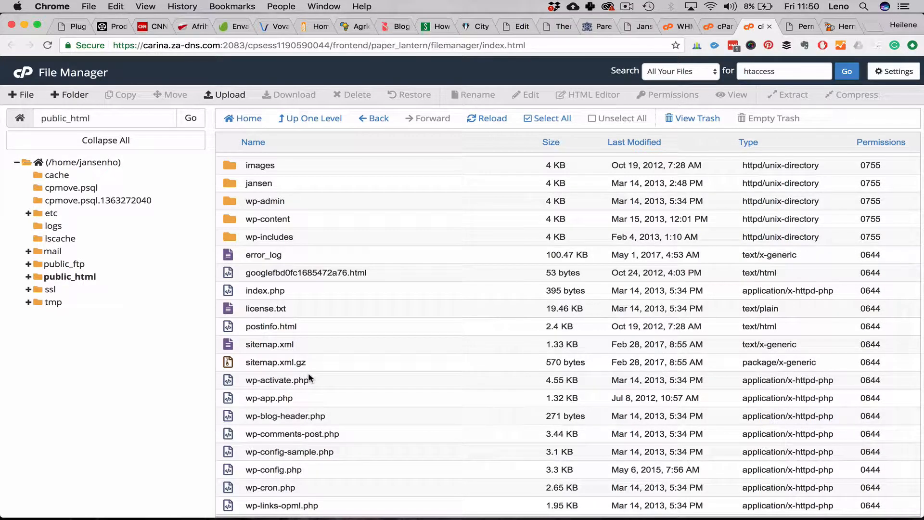
{"action": "left_click", "coordinate": [892, 71]}
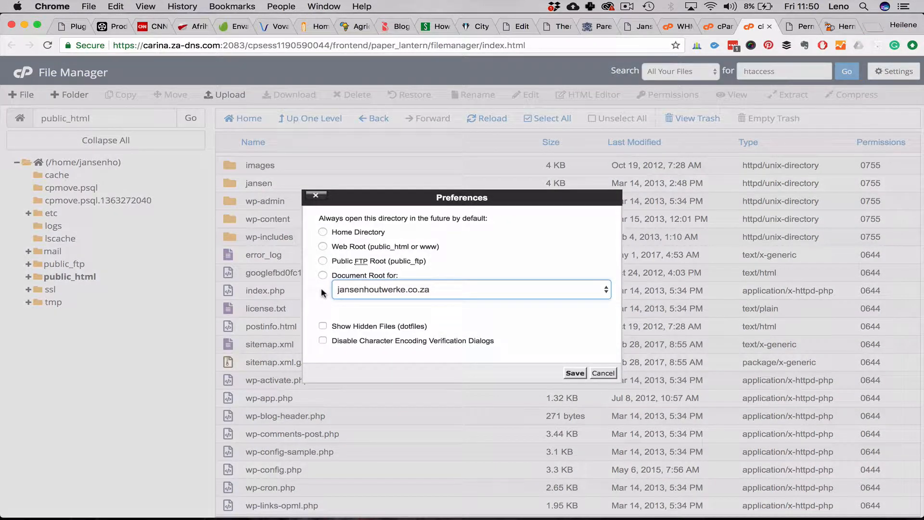
{"action": "left_click", "coordinate": [323, 326]}
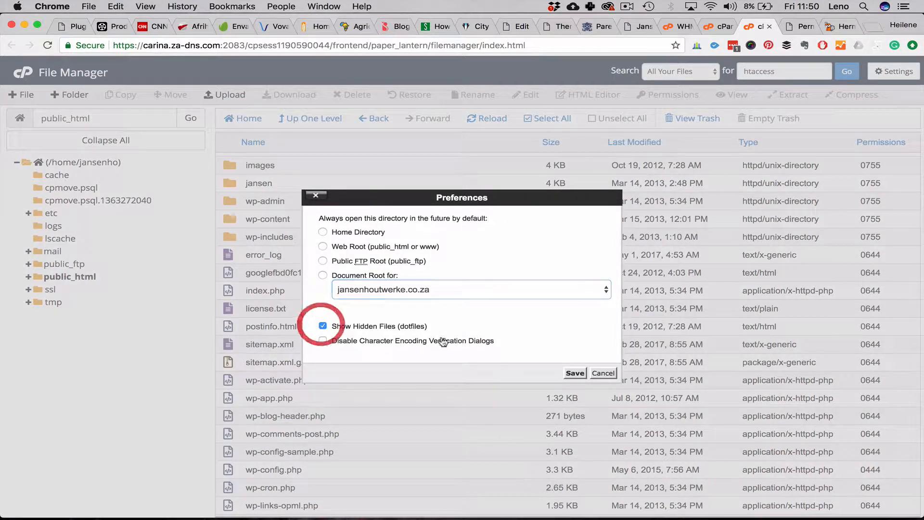
{"action": "left_click", "coordinate": [576, 374]}
View the .htaccess file from the public_html folder and look through its contents from beginning to end.
{"action": "scroll", "coordinate": [277, 355], "scroll_direction": "down", "scroll_amount": 5}
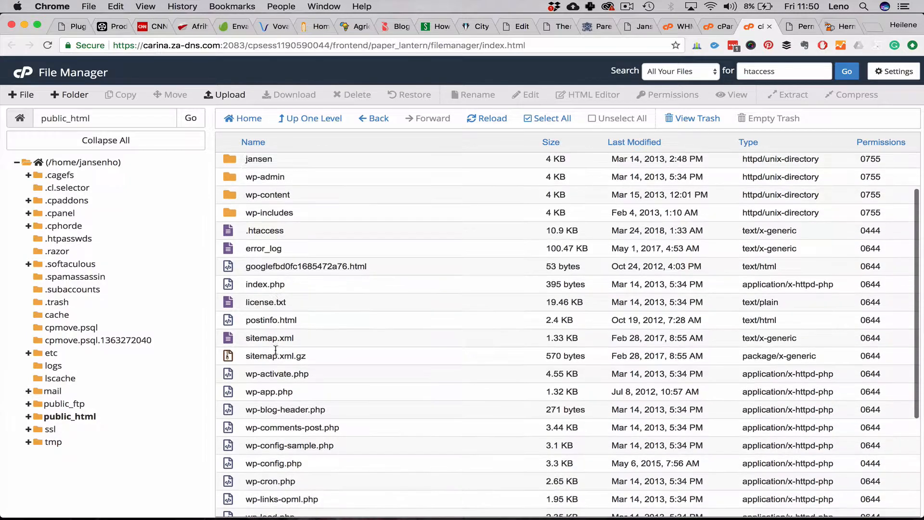
{"action": "scroll", "coordinate": [276, 350], "scroll_direction": "up", "scroll_amount": 4}
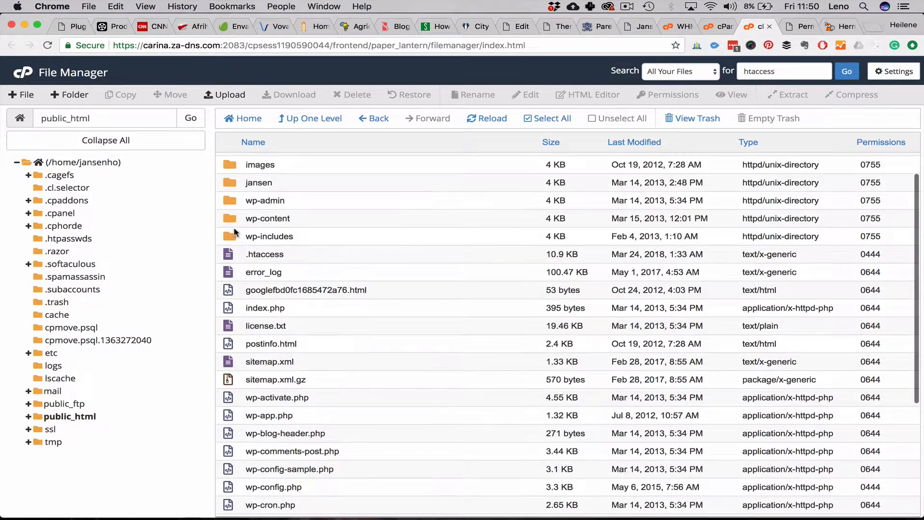
{"action": "left_click", "coordinate": [257, 253]}
{"action": "right_click", "coordinate": [259, 254]}
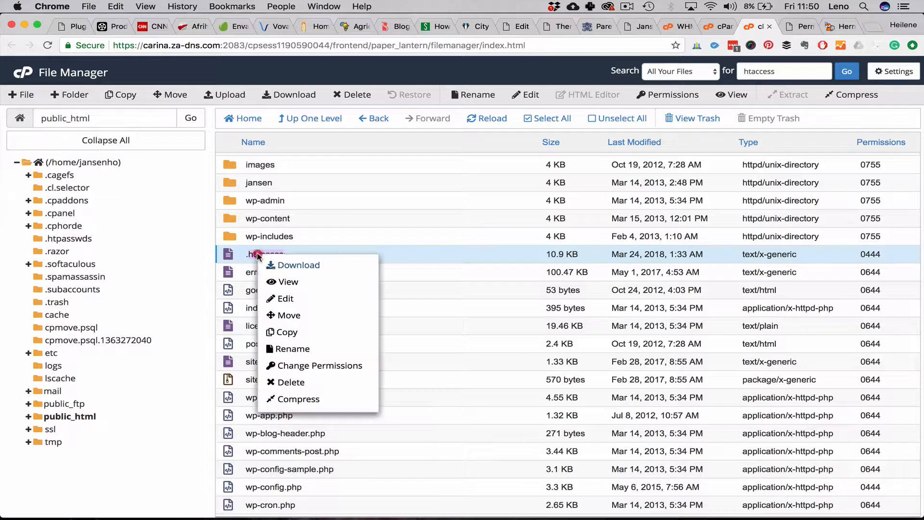
{"action": "left_click", "coordinate": [289, 282]}
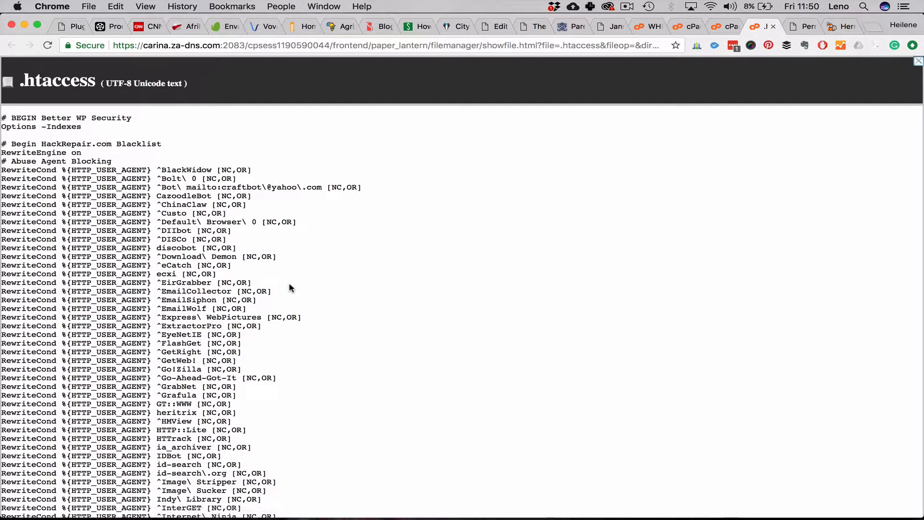
{"action": "scroll", "coordinate": [317, 297], "scroll_direction": "down", "scroll_amount": 5}
{"action": "scroll", "coordinate": [316, 301], "scroll_direction": "down", "scroll_amount": 20}
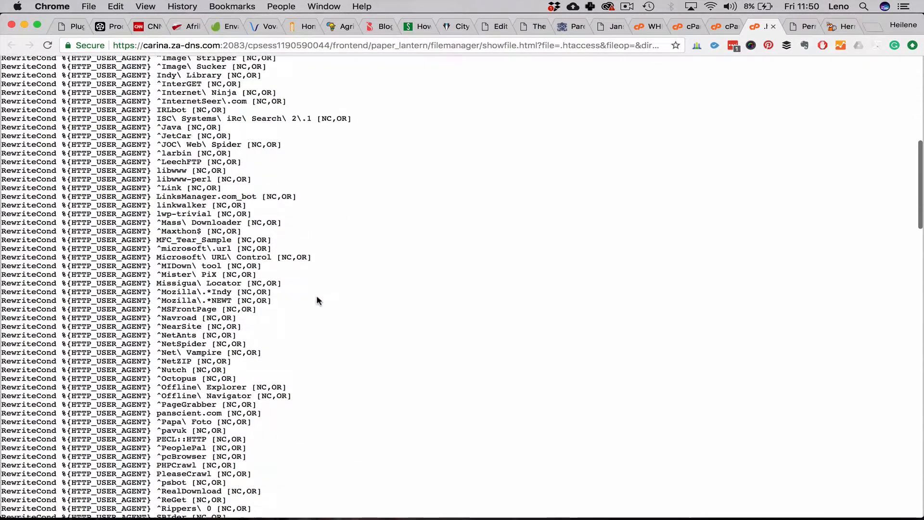
{"action": "scroll", "coordinate": [317, 300], "scroll_direction": "down", "scroll_amount": 10}
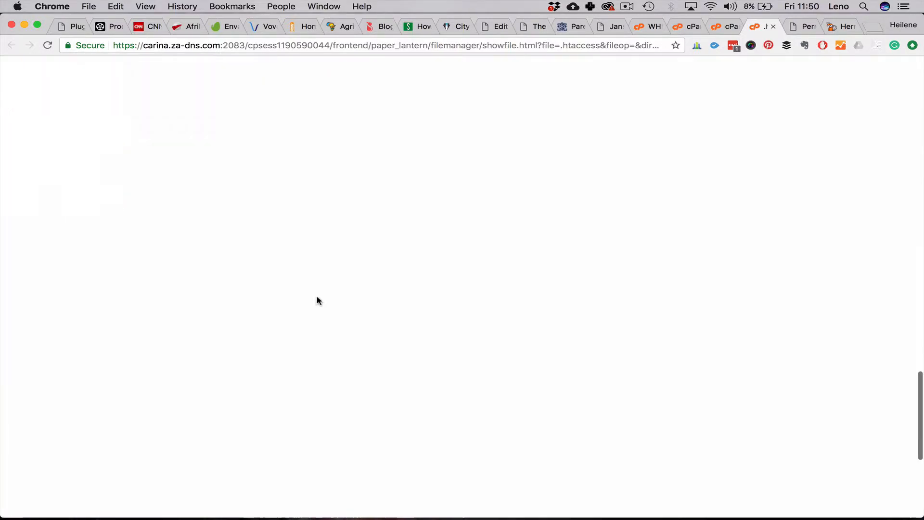
{"action": "scroll", "coordinate": [316, 300], "scroll_direction": "up", "scroll_amount": 20}
{"action": "scroll", "coordinate": [317, 300], "scroll_direction": "up", "scroll_amount": 5}
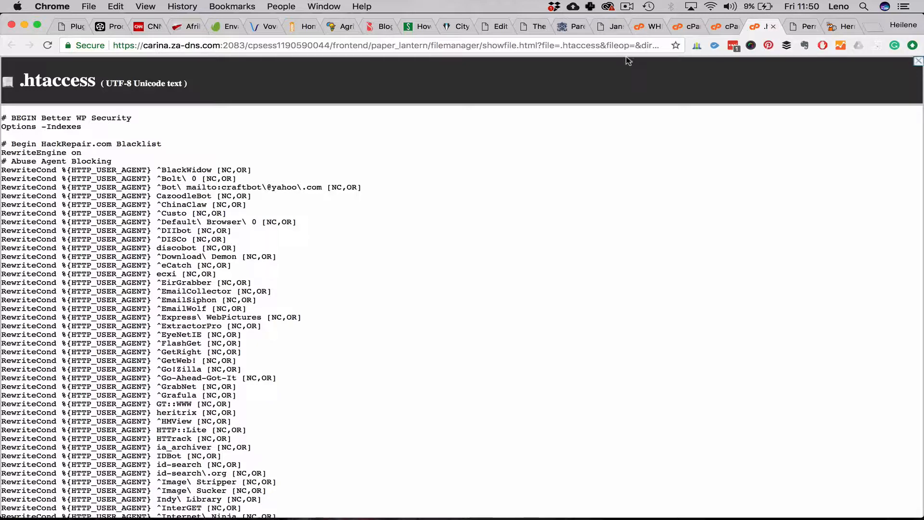
Search the lenomedia.co.za site for "404" in a new browser tab.
{"action": "key", "text": "super+t"}
{"action": "type", "text": "lenomedia.co.za"}
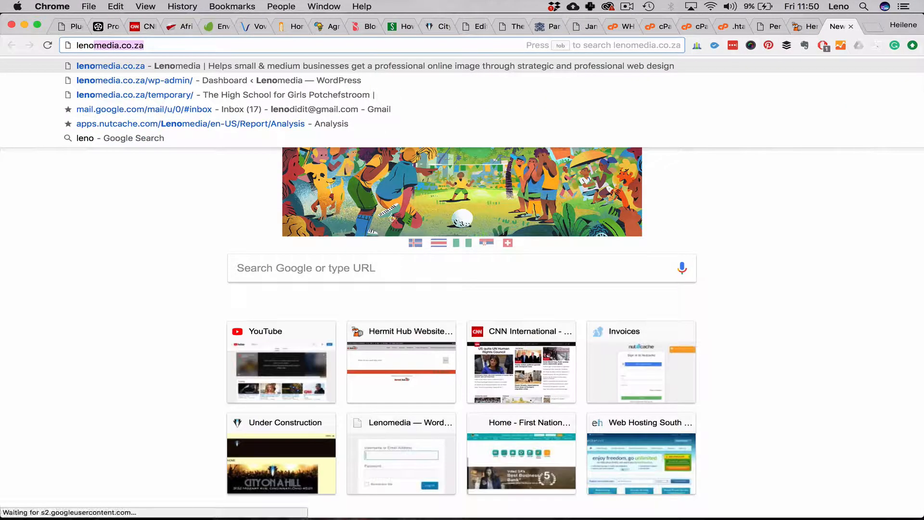
{"action": "key", "text": "Right"}
{"action": "key", "text": "Tab"}
{"action": "type", "text": "404"}
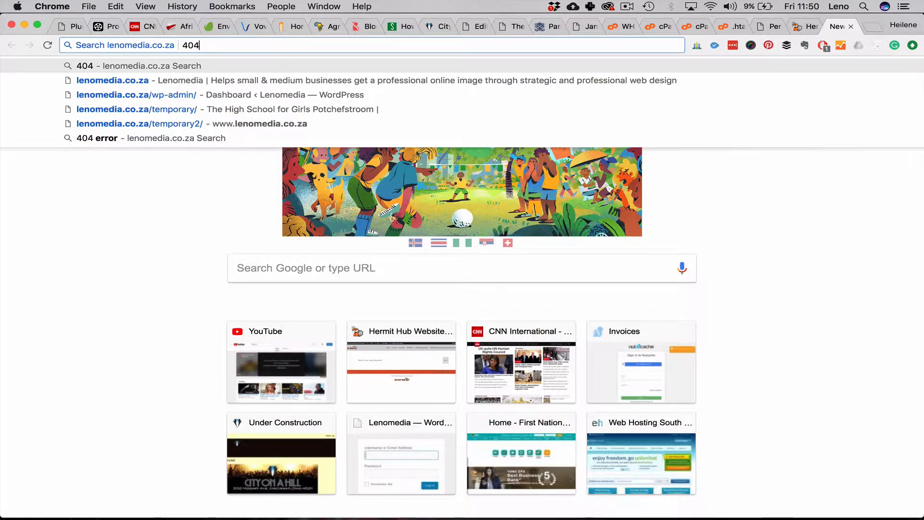
{"action": "key", "text": "Return"}
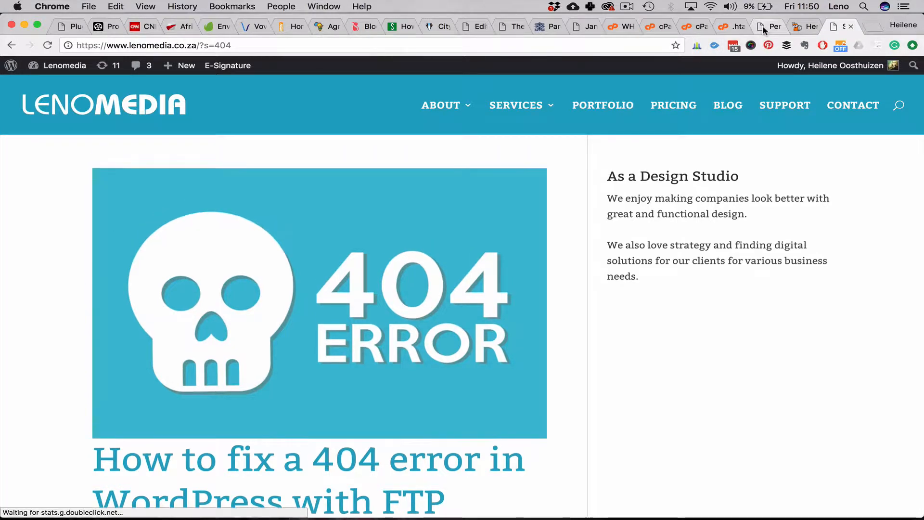
Look through the search results and open the article "How to fix a 404 error in WordPress with FTP".
{"action": "scroll", "coordinate": [382, 386], "scroll_direction": "down", "scroll_amount": 10}
{"action": "scroll", "coordinate": [382, 386], "scroll_direction": "down", "scroll_amount": 4}
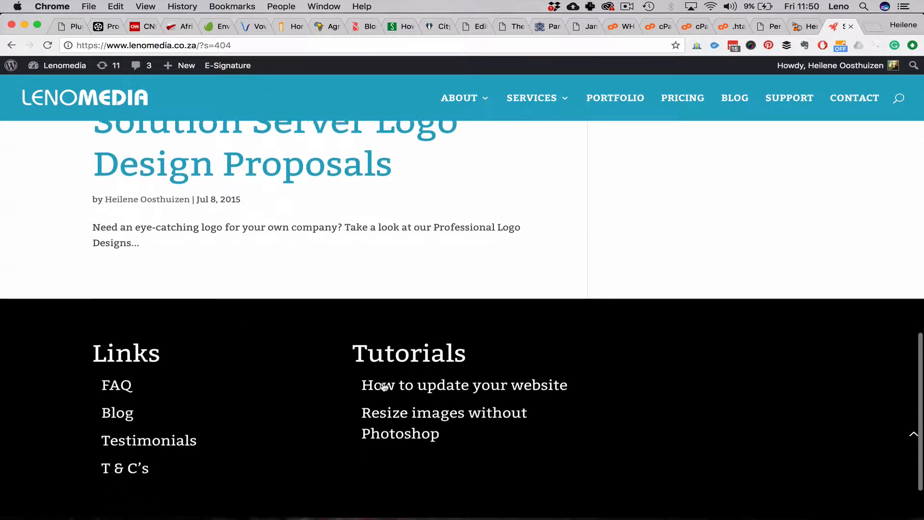
{"action": "scroll", "coordinate": [382, 386], "scroll_direction": "up", "scroll_amount": 10}
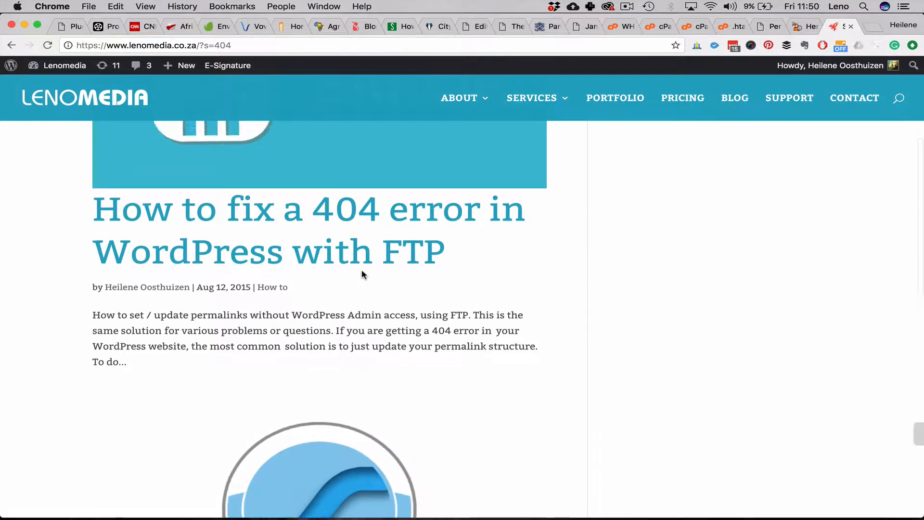
{"action": "left_click", "coordinate": [345, 249]}
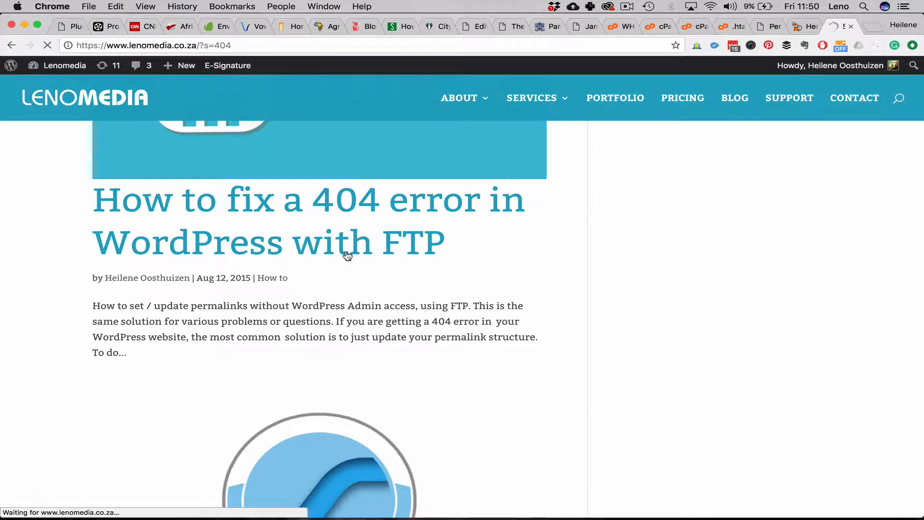
Copy the article's rewrite code block, from "# BEGIN WordPress" through "# END WordPress".
{"action": "scroll", "coordinate": [349, 254], "scroll_direction": "down", "scroll_amount": 10}
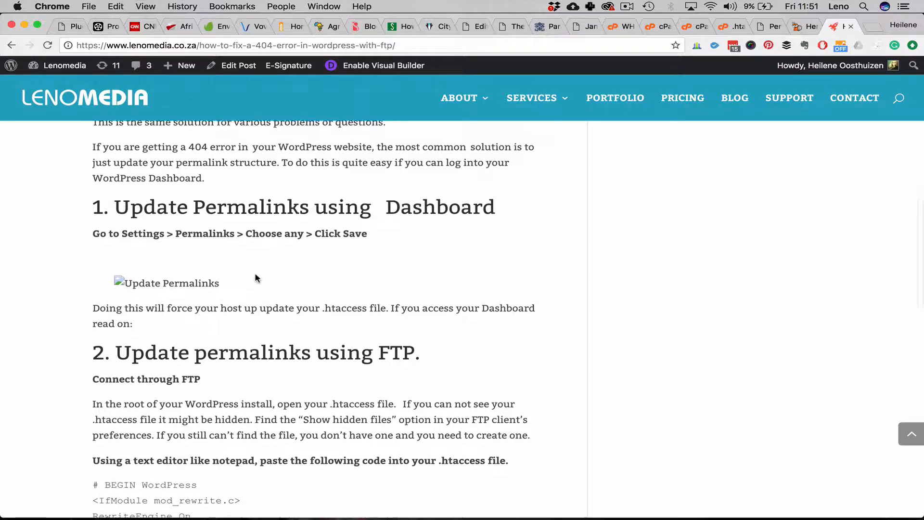
{"action": "scroll", "coordinate": [258, 278], "scroll_direction": "down", "scroll_amount": 3}
{"action": "scroll", "coordinate": [246, 321], "scroll_direction": "down", "scroll_amount": 5}
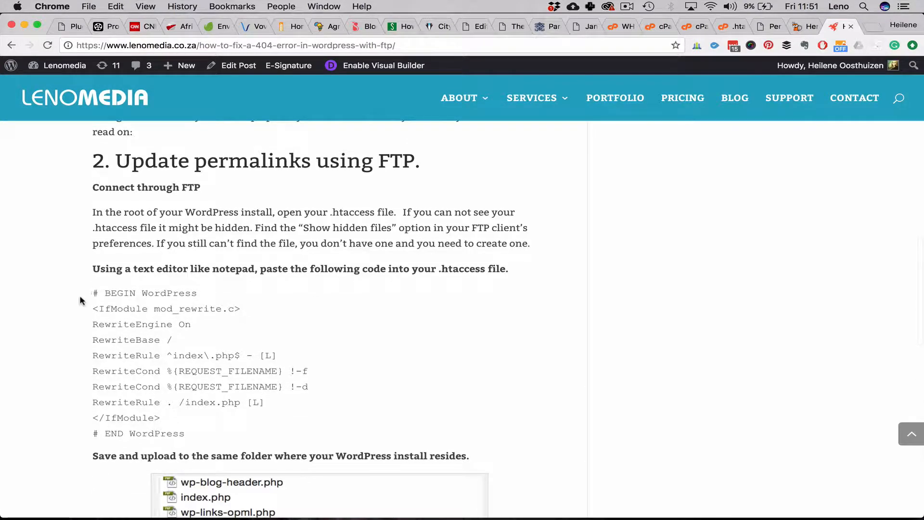
{"action": "left_click_drag", "start_coordinate": [95, 292], "coordinate": [199, 428]}
{"action": "key", "text": "super+c"}
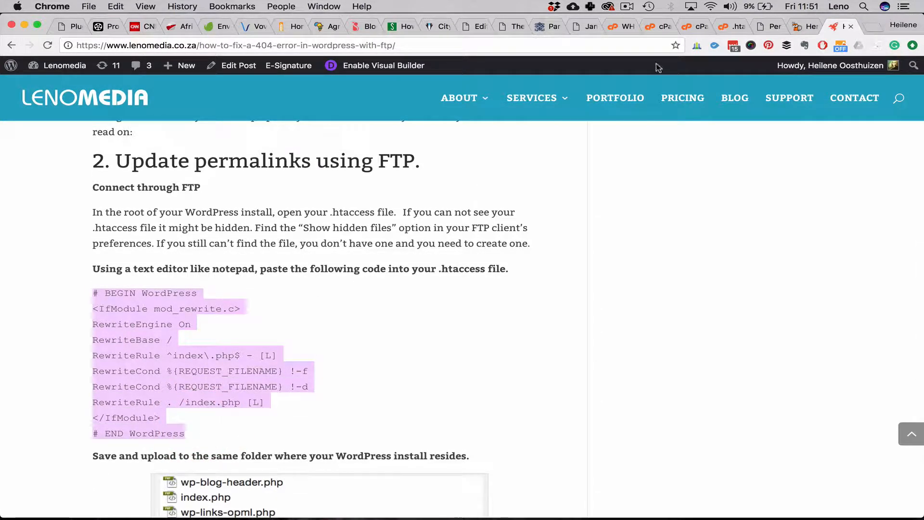
Close the Permalink Settings page and the .htaccess viewer, and return to the cPanel File Manager.
{"action": "left_click", "coordinate": [764, 26]}
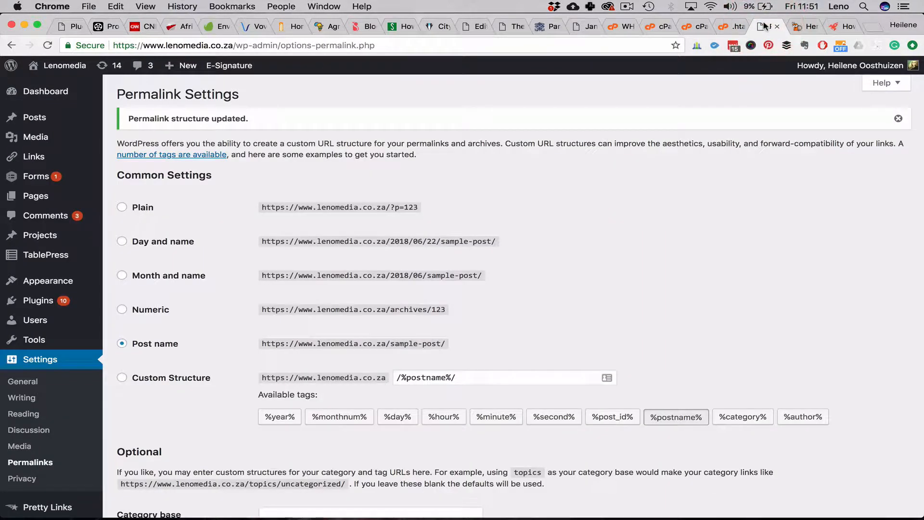
{"action": "left_click", "coordinate": [777, 26]}
{"action": "left_click", "coordinate": [729, 28]}
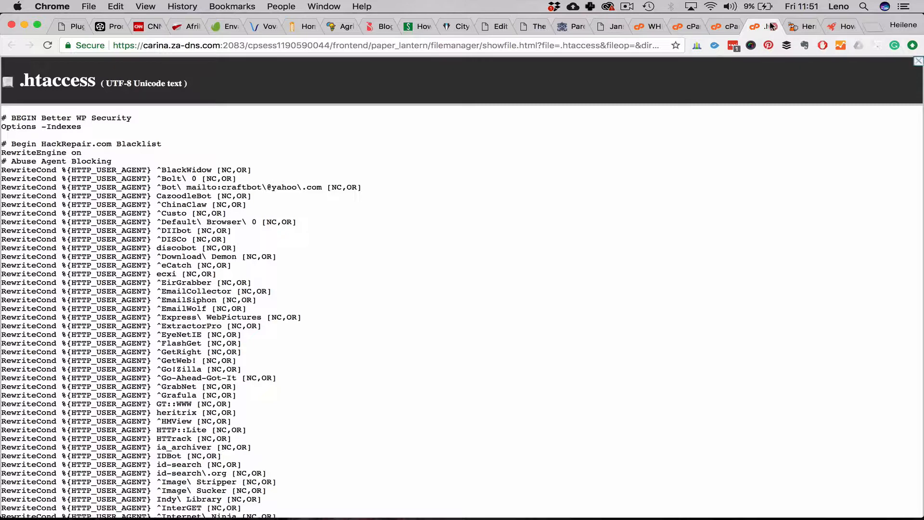
{"action": "left_click", "coordinate": [771, 27]}
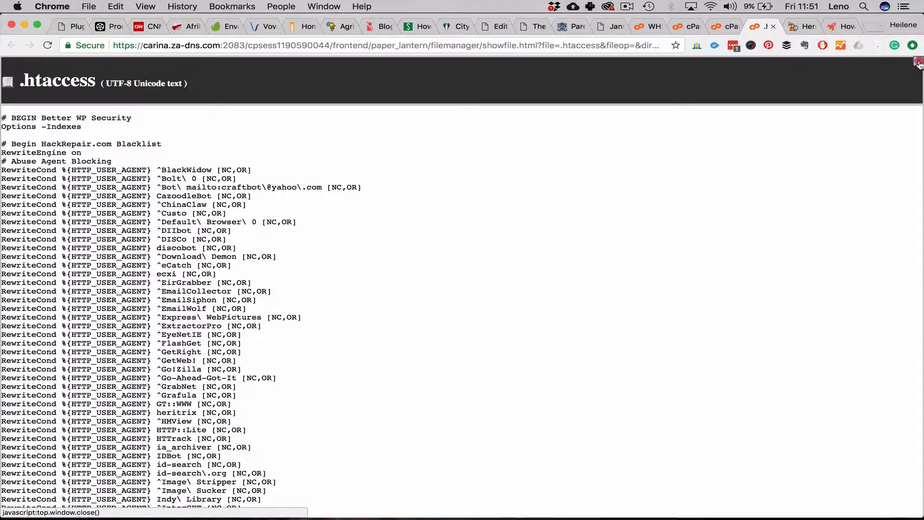
{"action": "left_click", "coordinate": [755, 27]}
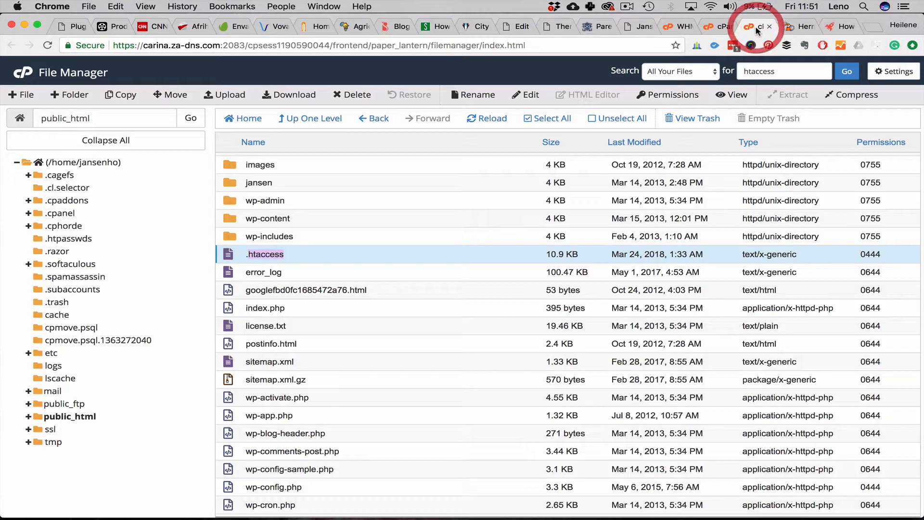
Try to copy the .htaccess file into the same /public_html folder.
{"action": "scroll", "coordinate": [421, 222], "scroll_direction": "down", "scroll_amount": 1}
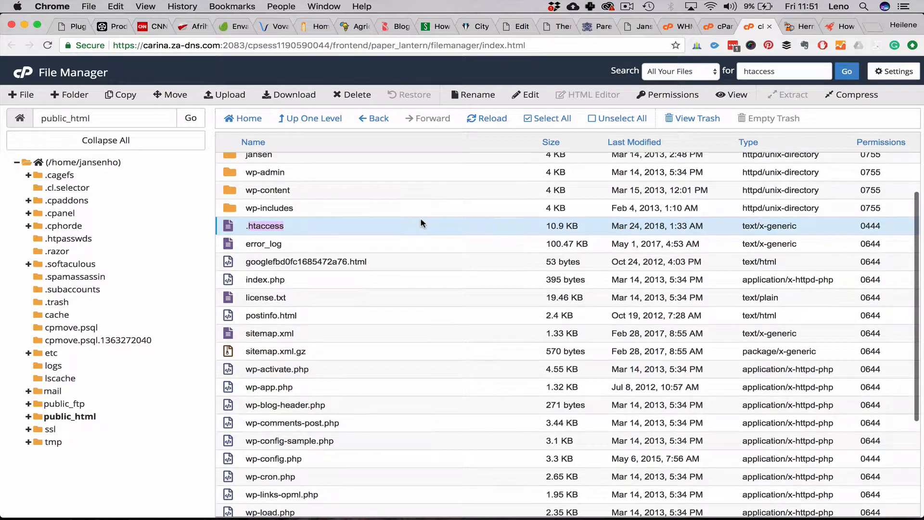
{"action": "double_click", "coordinate": [262, 225]}
{"action": "left_click", "coordinate": [227, 227]}
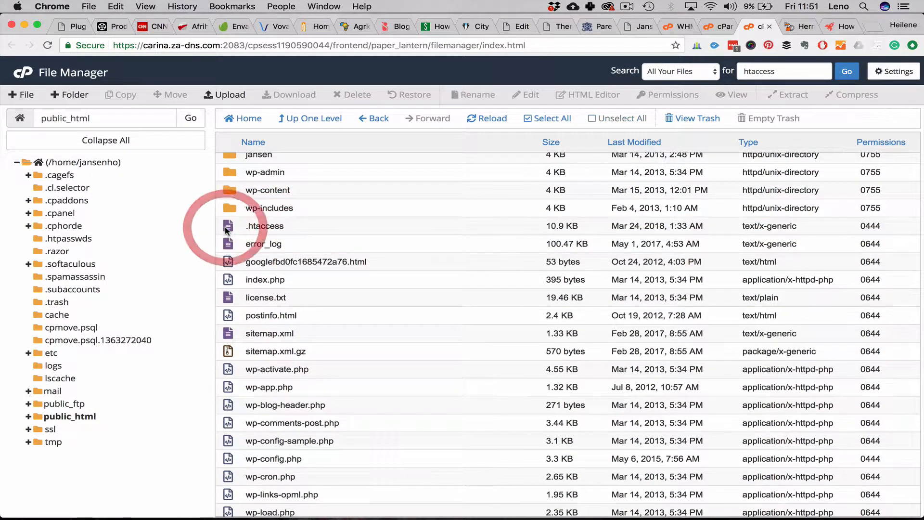
{"action": "right_click", "coordinate": [227, 228]}
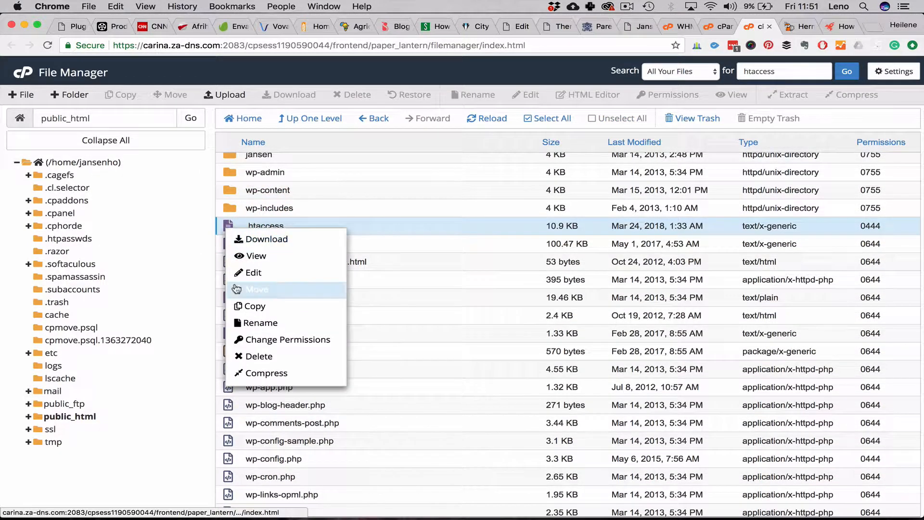
{"action": "left_click", "coordinate": [245, 305]}
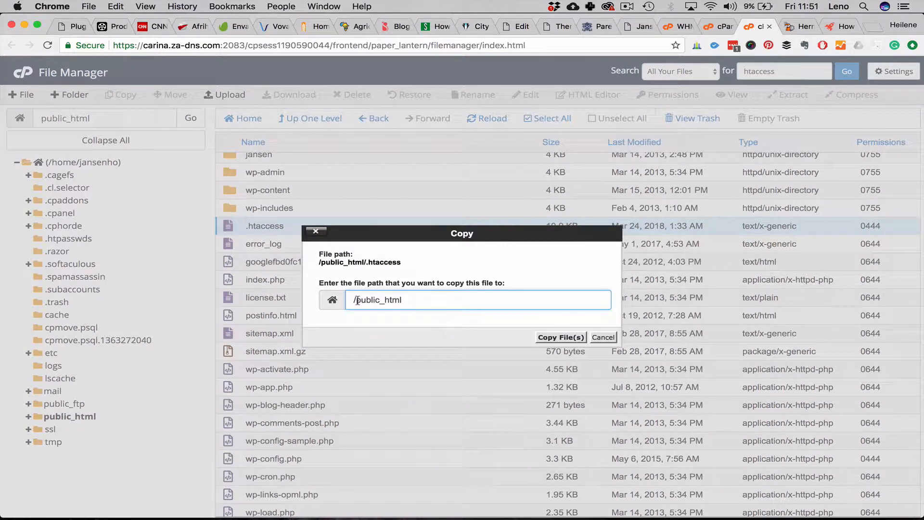
{"action": "left_click", "coordinate": [560, 337]}
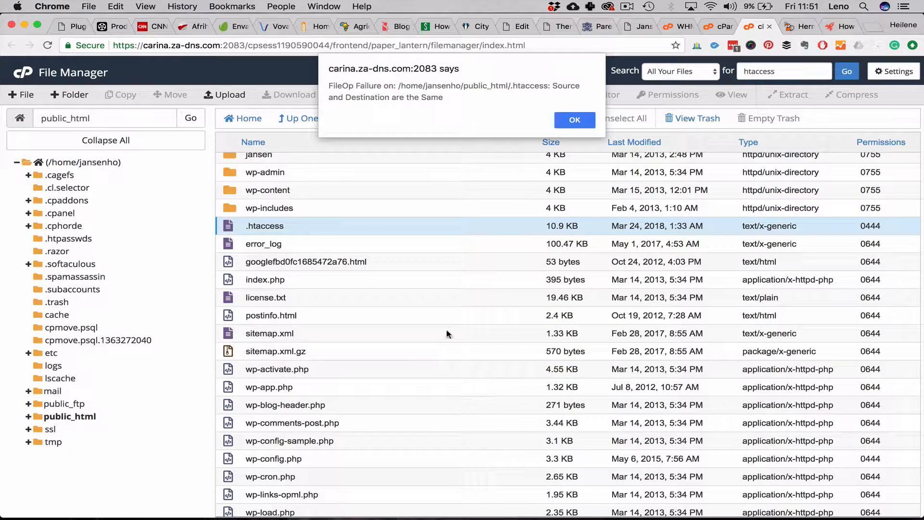
{"action": "left_click", "coordinate": [575, 120]}
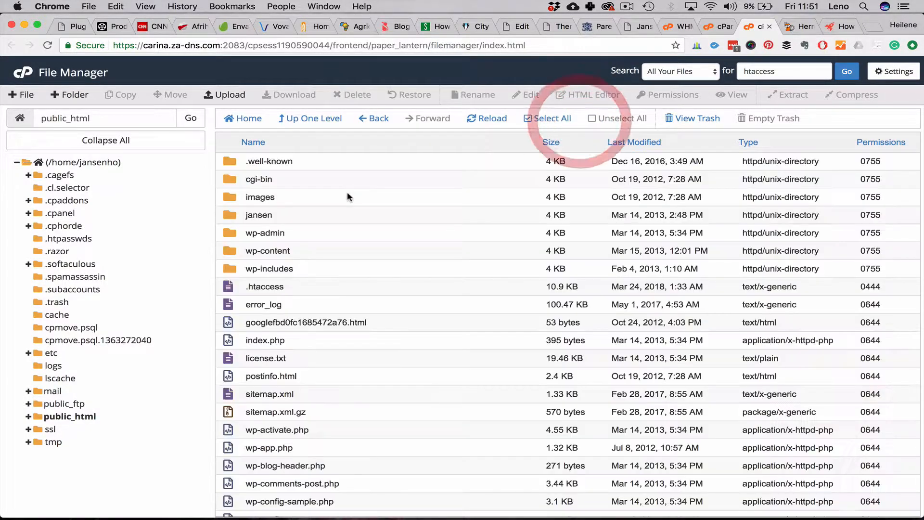
Rename the .htaccess file in public_html as .htaccess-old to keep it as a backup.
{"action": "right_click", "coordinate": [263, 285]}
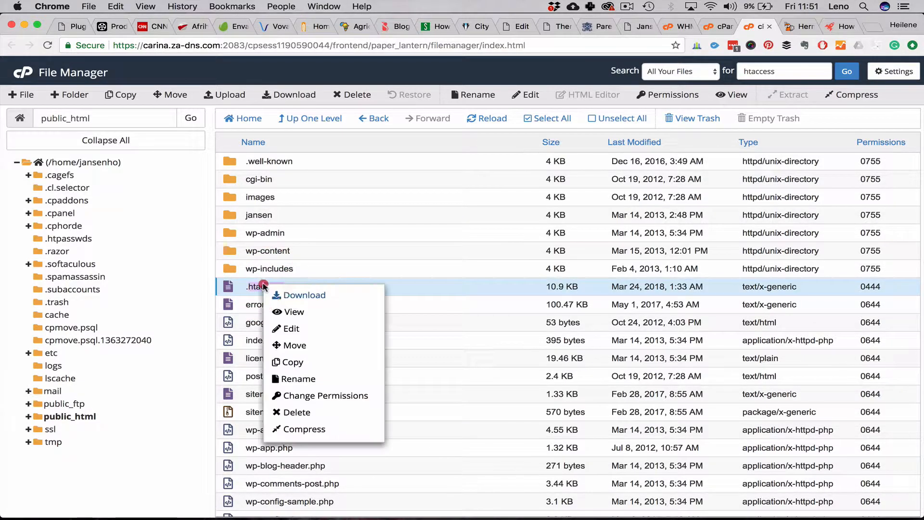
{"action": "left_click", "coordinate": [293, 379]}
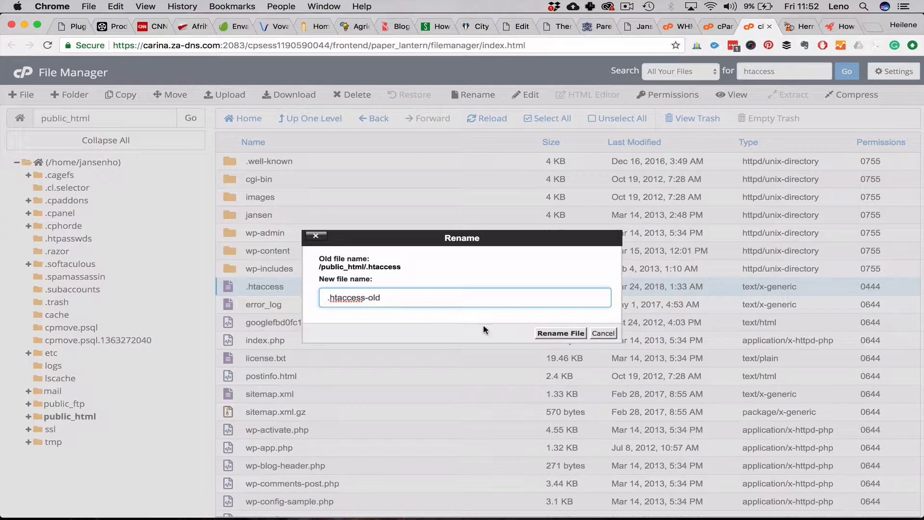
{"action": "left_click", "coordinate": [541, 333]}
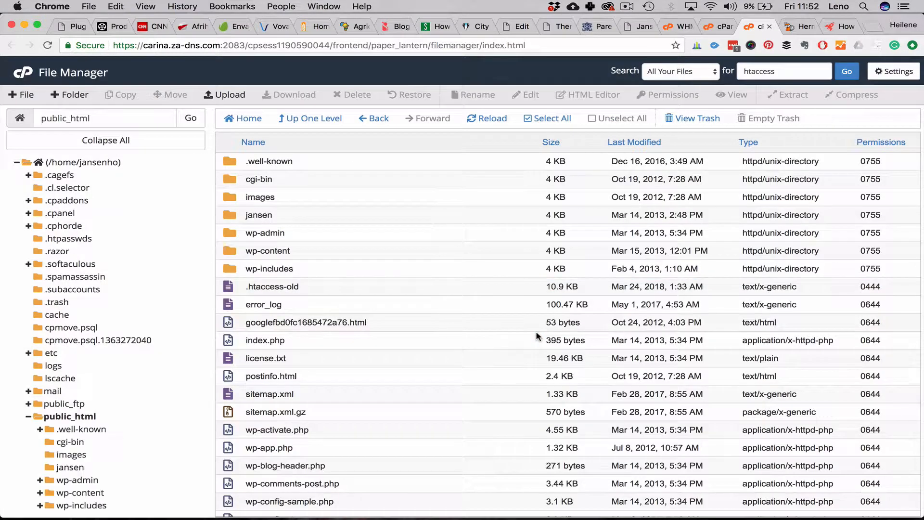
Copy .htaccess-old to the path /public_html/.htaccess.
{"action": "left_click", "coordinate": [267, 285]}
{"action": "right_click", "coordinate": [267, 285]}
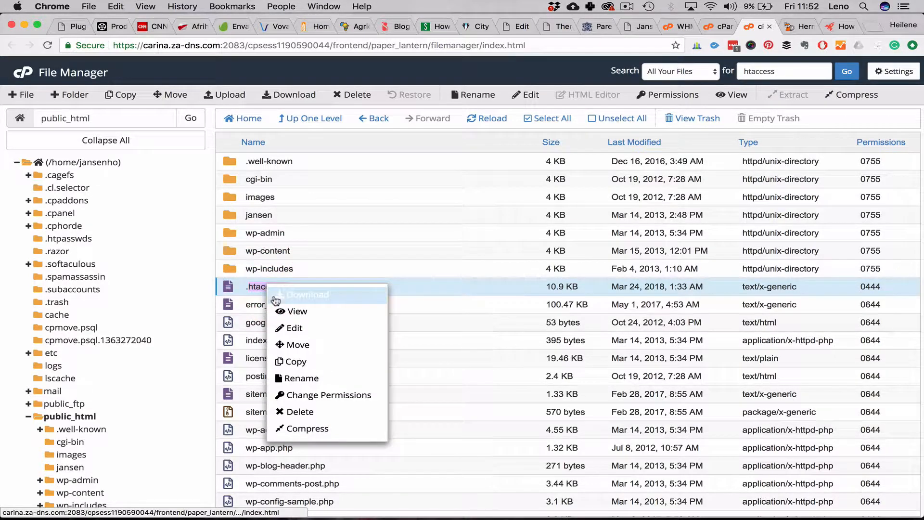
{"action": "left_click", "coordinate": [293, 362]}
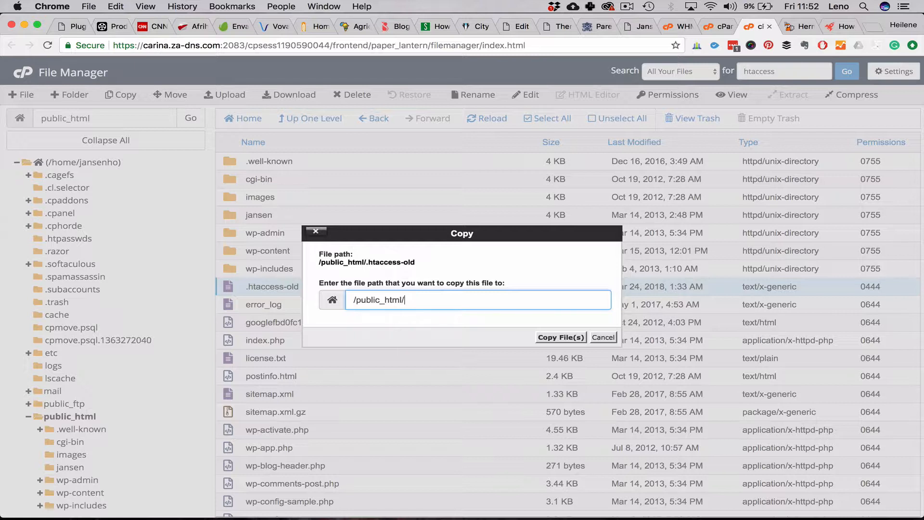
{"action": "type", "text": "ess"}
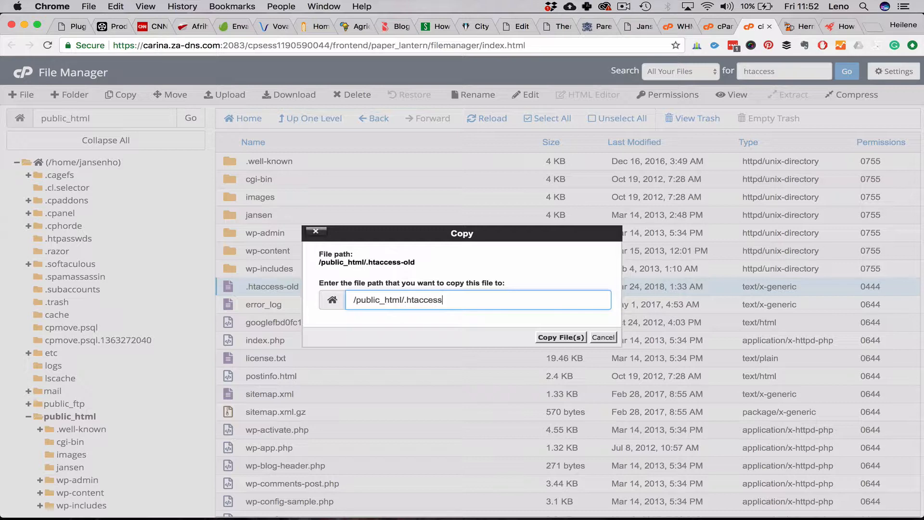
{"action": "key", "text": "Return"}
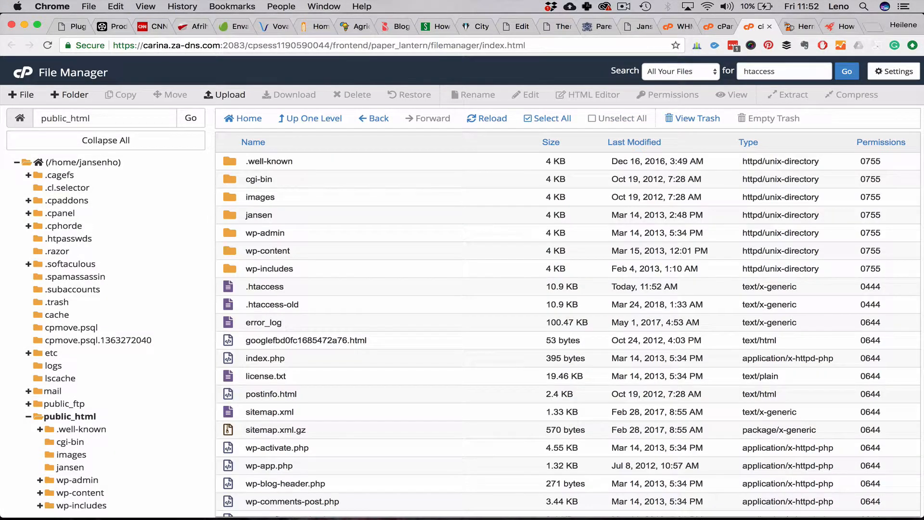
Open the .htaccess file in public_html for editing with utf-8 encoding.
{"action": "left_click", "coordinate": [265, 286]}
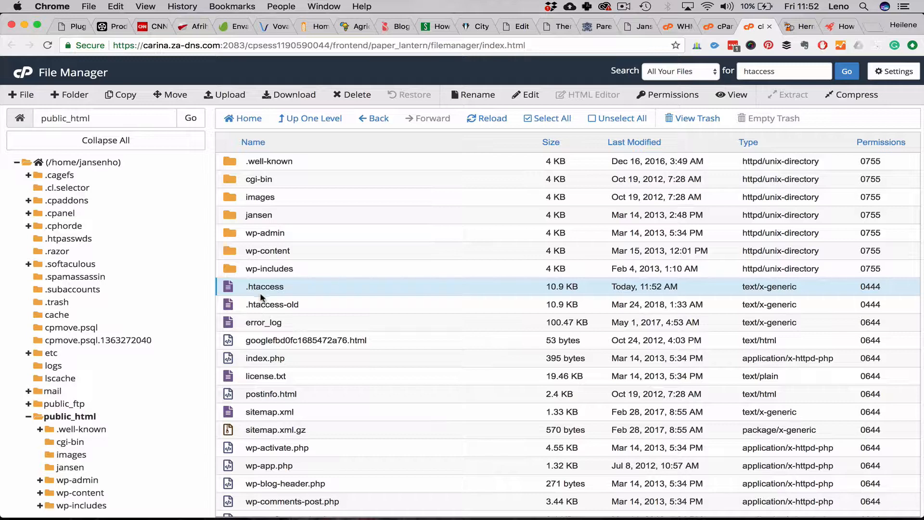
{"action": "right_click", "coordinate": [260, 293]}
{"action": "left_click", "coordinate": [284, 337]}
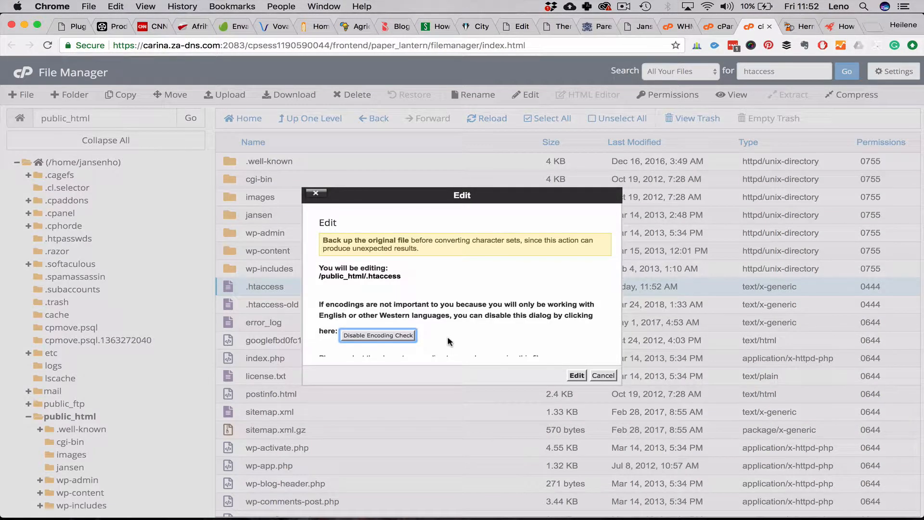
{"action": "scroll", "coordinate": [429, 343], "scroll_direction": "down", "scroll_amount": 1}
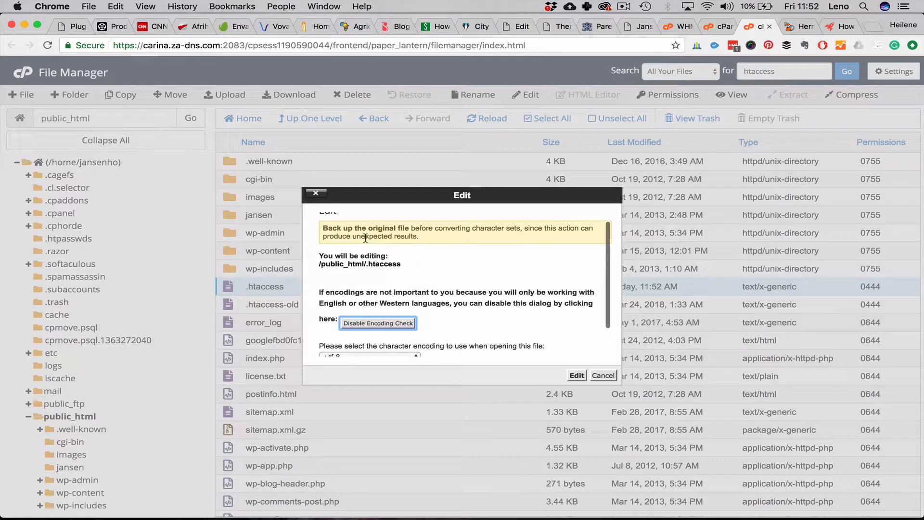
{"action": "scroll", "coordinate": [516, 342], "scroll_direction": "down", "scroll_amount": 3}
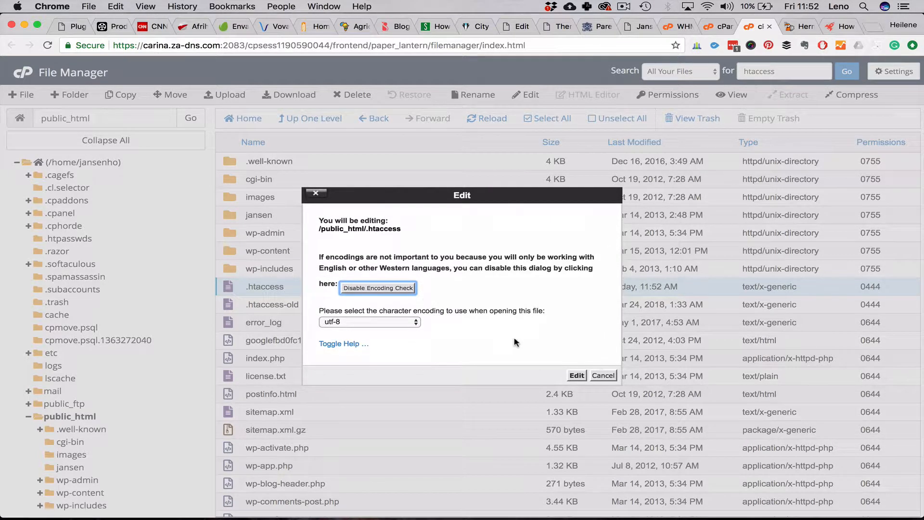
{"action": "left_click", "coordinate": [577, 375]}
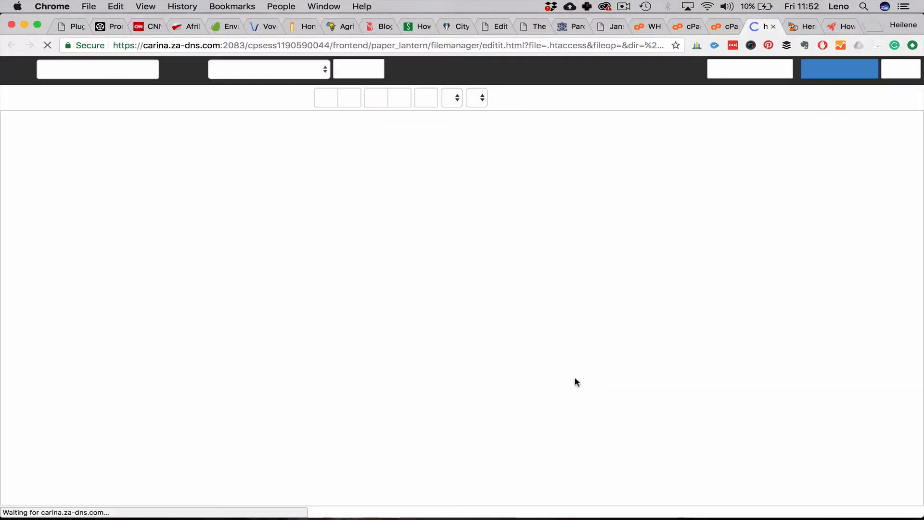
Replace the entire .htaccess contents with the copied default WordPress rewrite block, from # BEGIN WordPress to # END WordPress, and save the changes.
{"action": "left_click", "coordinate": [417, 285]}
{"action": "key", "text": "super+a"}
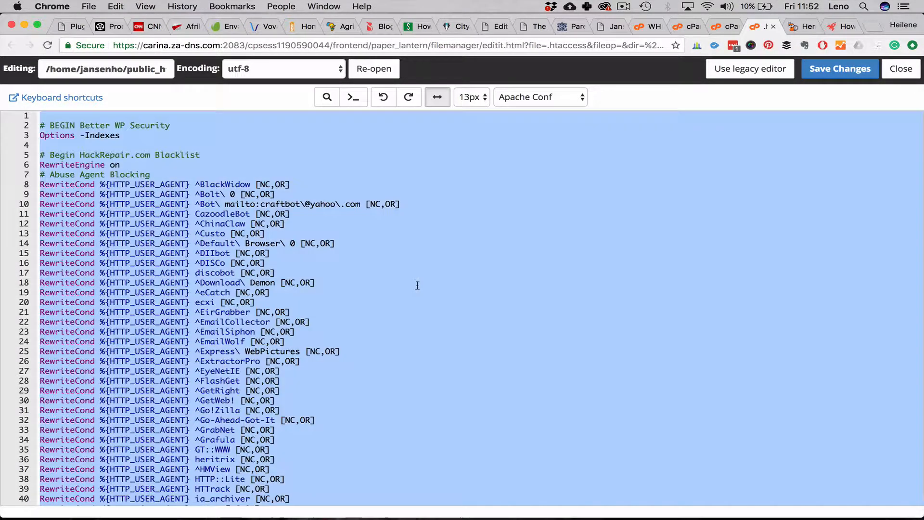
{"action": "key", "text": "BackSpace"}
{"action": "key", "text": "super+v"}
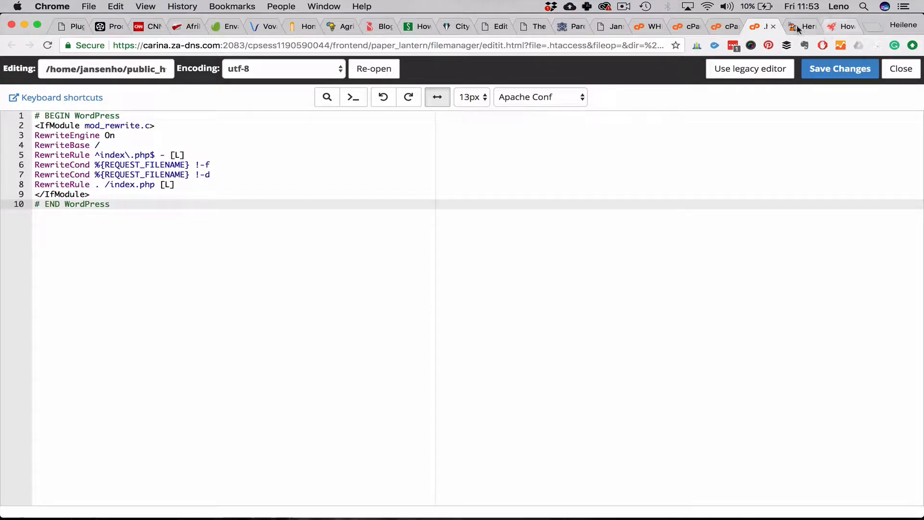
{"action": "left_click", "coordinate": [833, 70]}
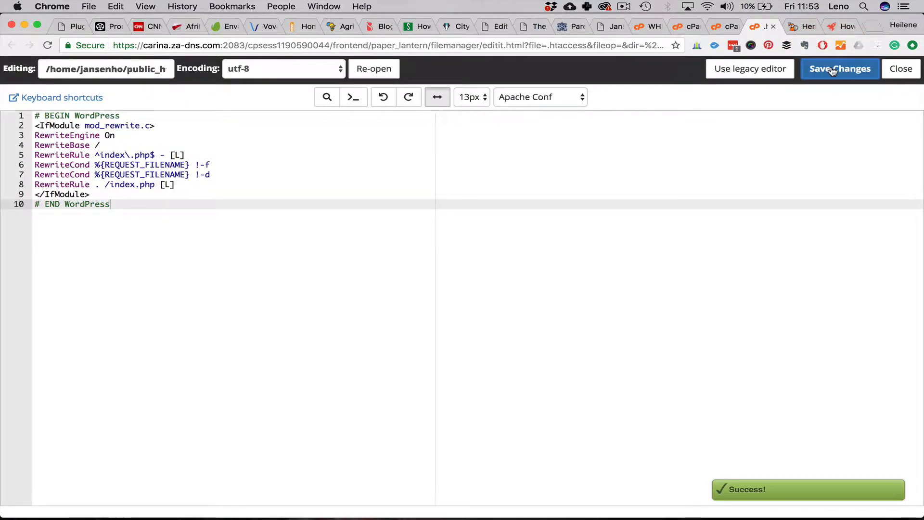
{"action": "left_click", "coordinate": [604, 26]}
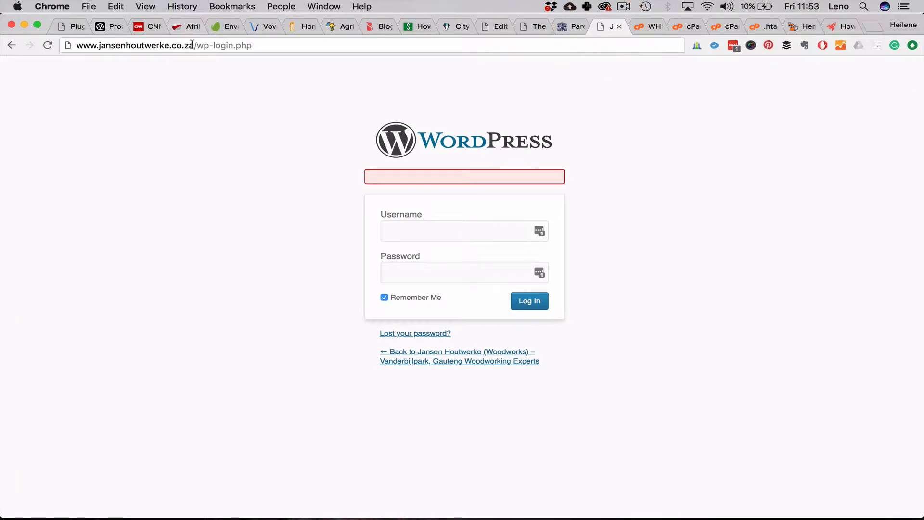
{"action": "left_click_drag", "start_coordinate": [192, 45], "coordinate": [216, 85]}
{"action": "key", "text": "BackSpace"}
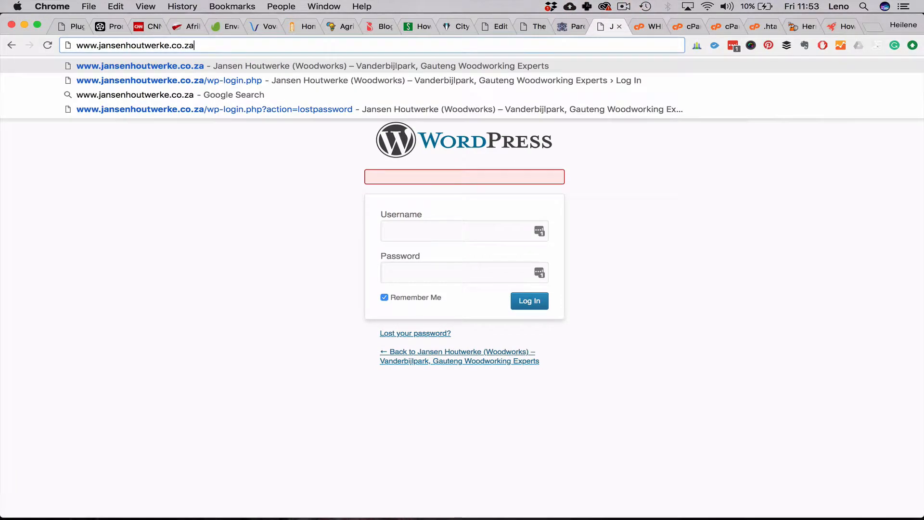
{"action": "key", "text": "Return"}
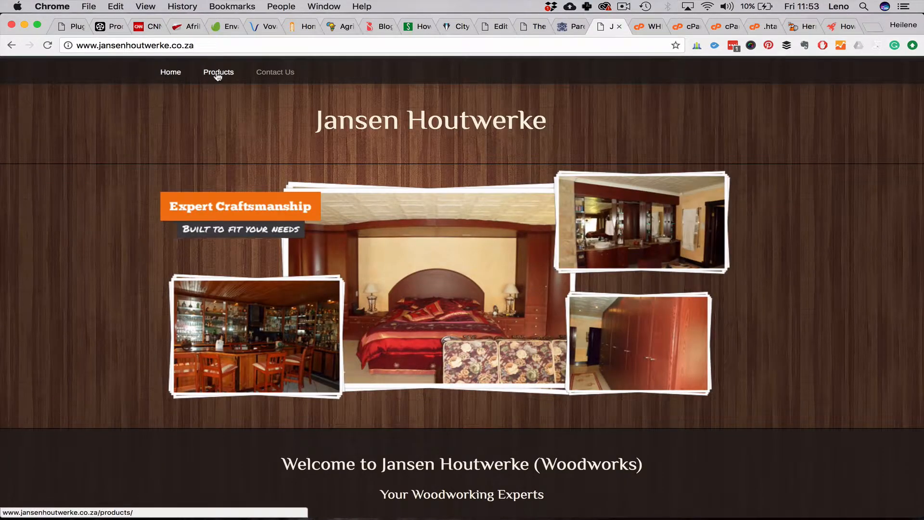
Check that the site's Products and Contact Us pages load without the 404 error.
{"action": "left_click", "coordinate": [218, 73]}
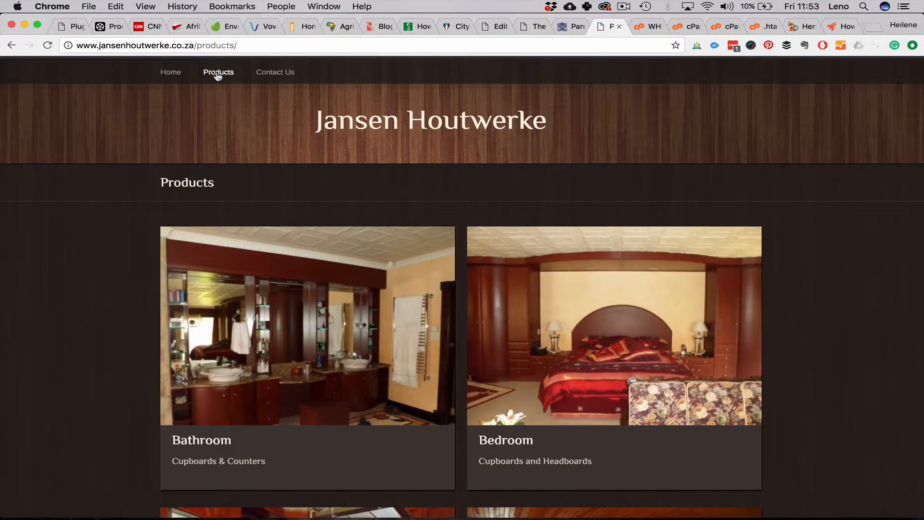
{"action": "scroll", "coordinate": [110, 285], "scroll_direction": "down", "scroll_amount": 5}
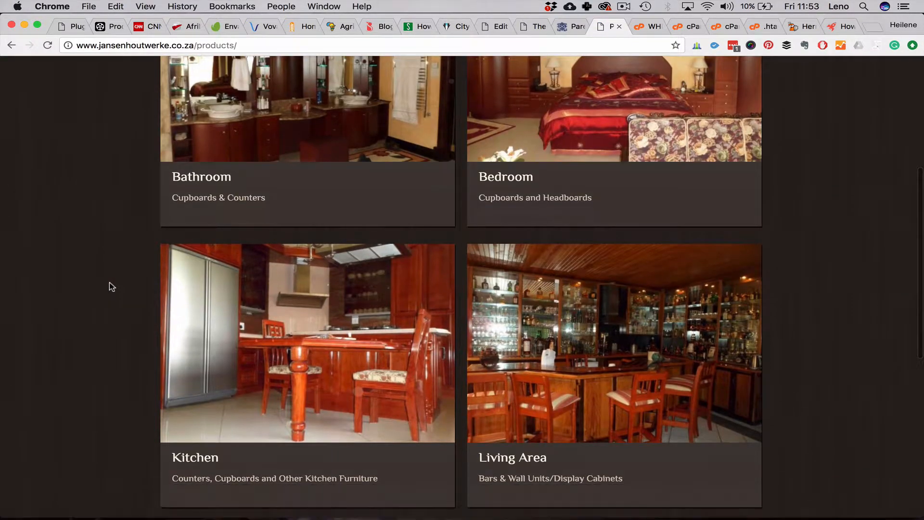
{"action": "scroll", "coordinate": [109, 287], "scroll_direction": "up", "scroll_amount": 5}
{"action": "left_click", "coordinate": [272, 74]}
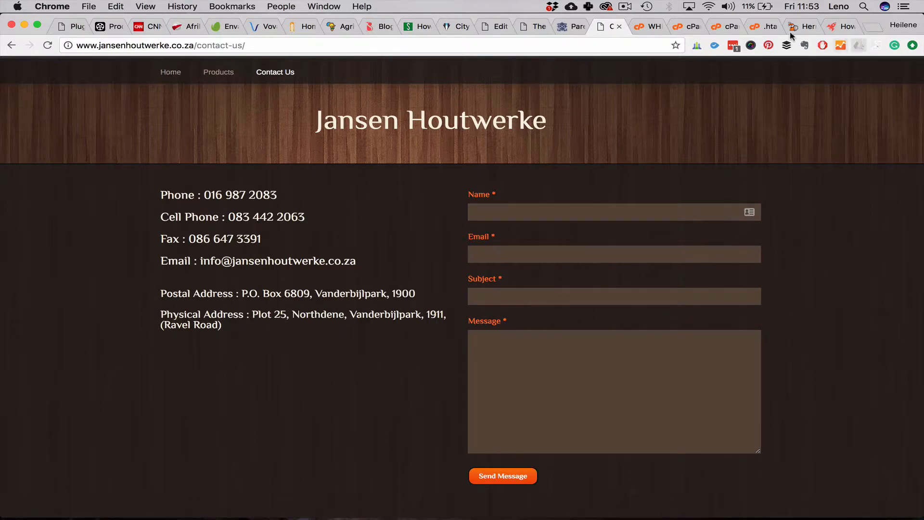
Return to the cPanel File Manager and permanently delete the .htaccess-old backup from public_html, skipping the trash.
{"action": "left_click", "coordinate": [765, 26]}
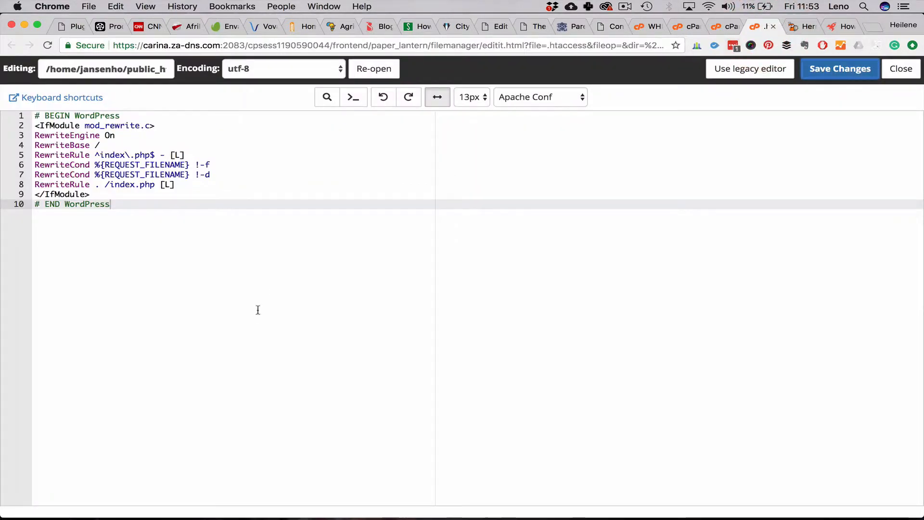
{"action": "left_click", "coordinate": [717, 26]}
{"action": "left_click", "coordinate": [259, 304]}
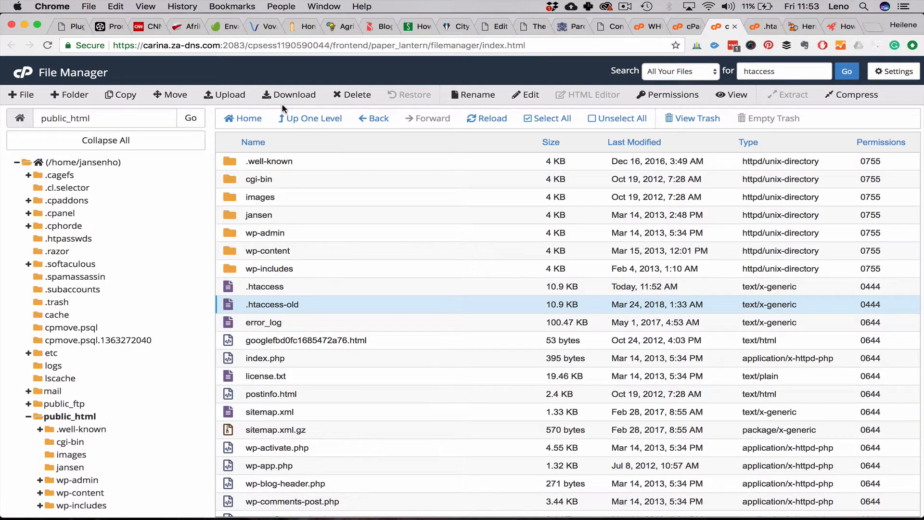
{"action": "left_click", "coordinate": [352, 94]}
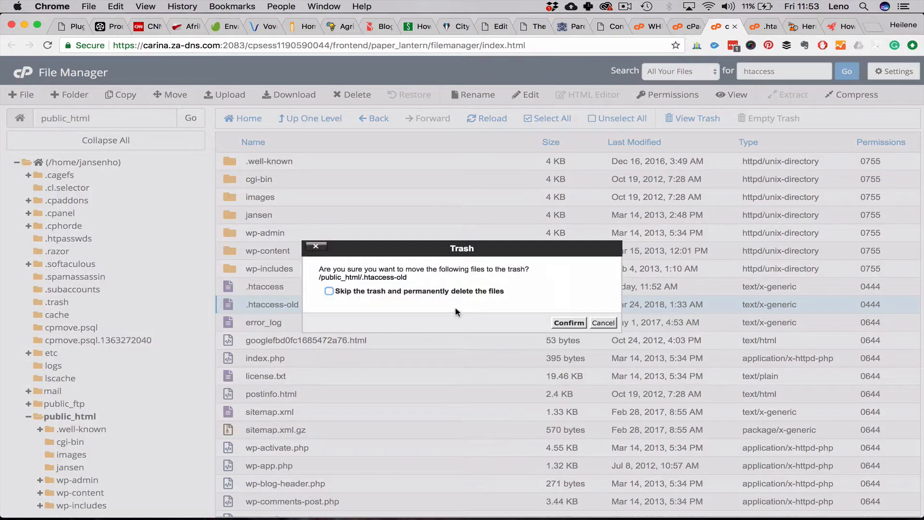
{"action": "left_click", "coordinate": [417, 291]}
{"action": "left_click", "coordinate": [574, 323]}
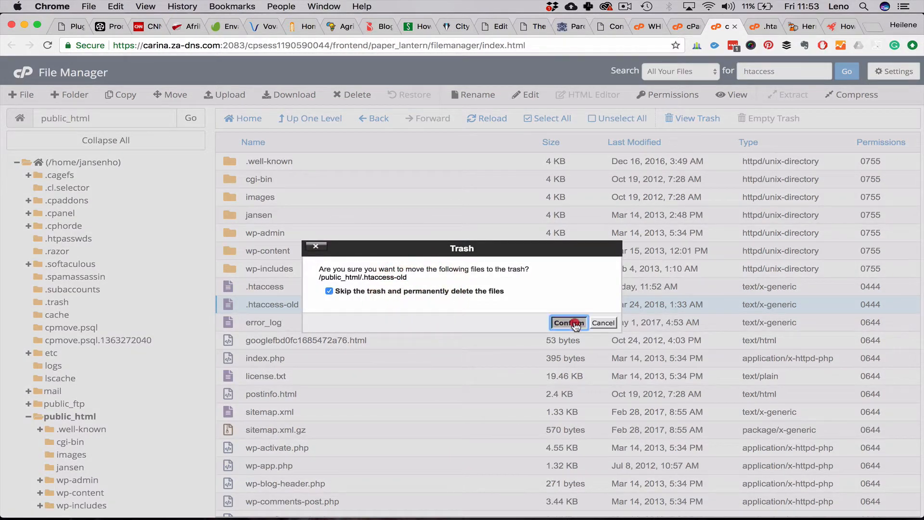